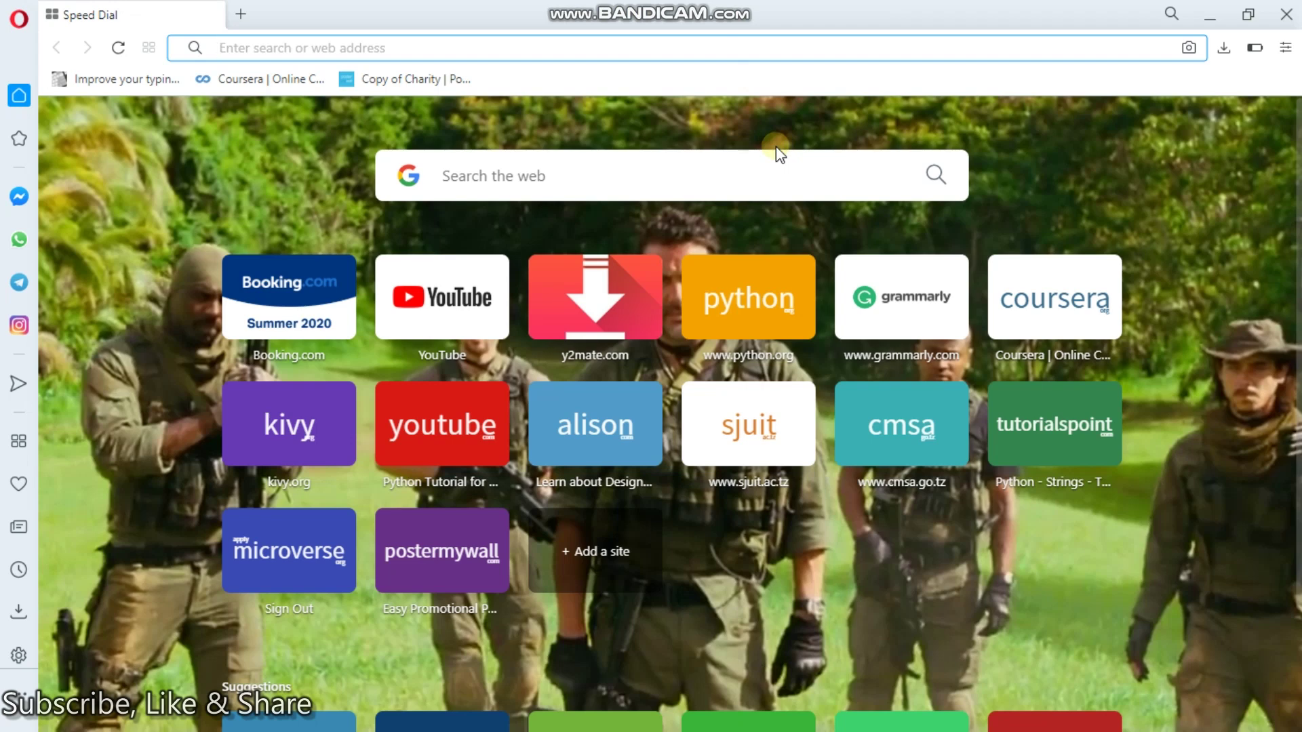
# Step: Search Google for gmail.com and open the Gmail inbox from the results
pyautogui.click(592, 184)
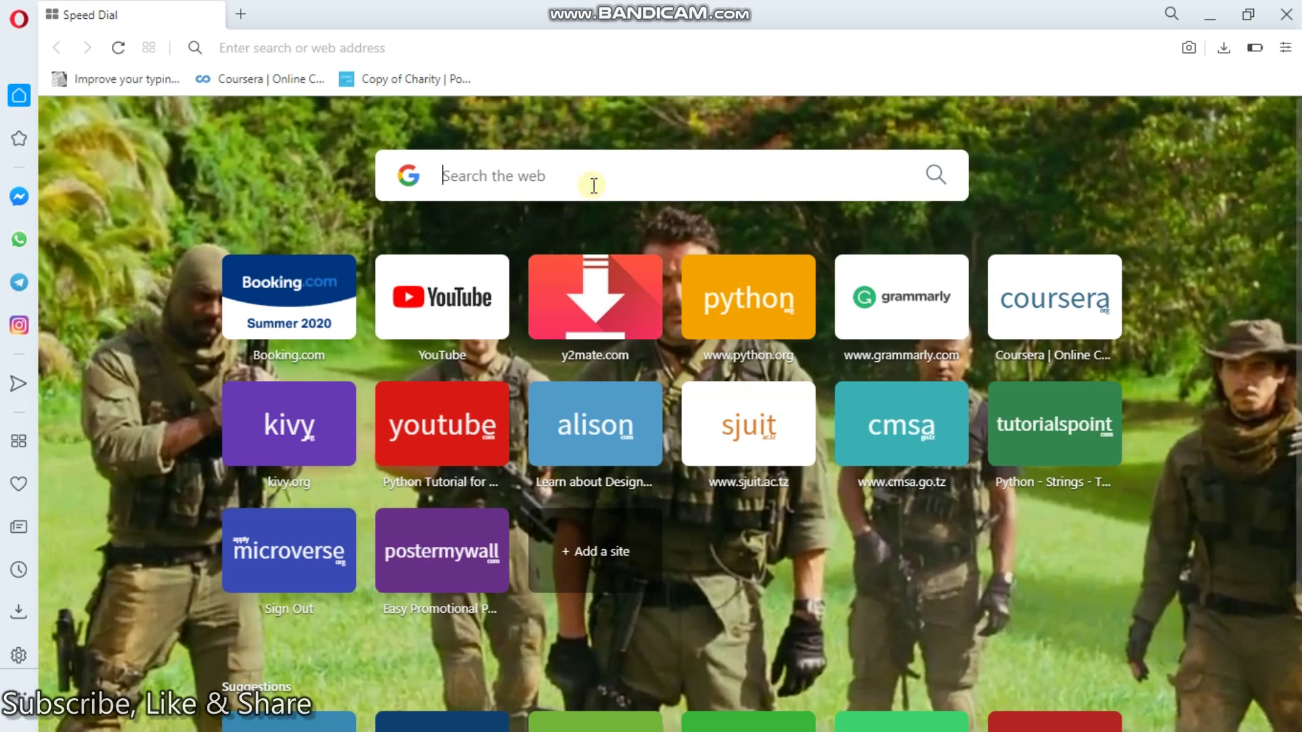
pyautogui.write('gma')
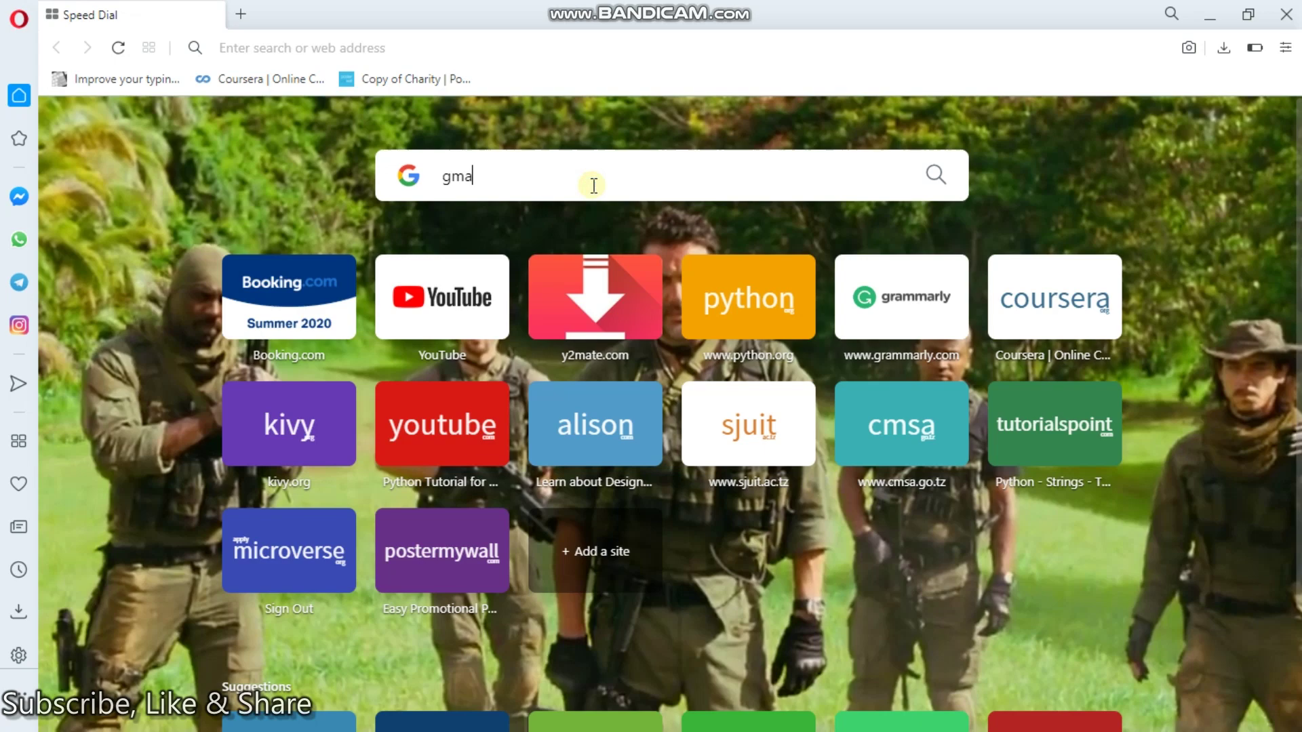
pyautogui.write('il.com')
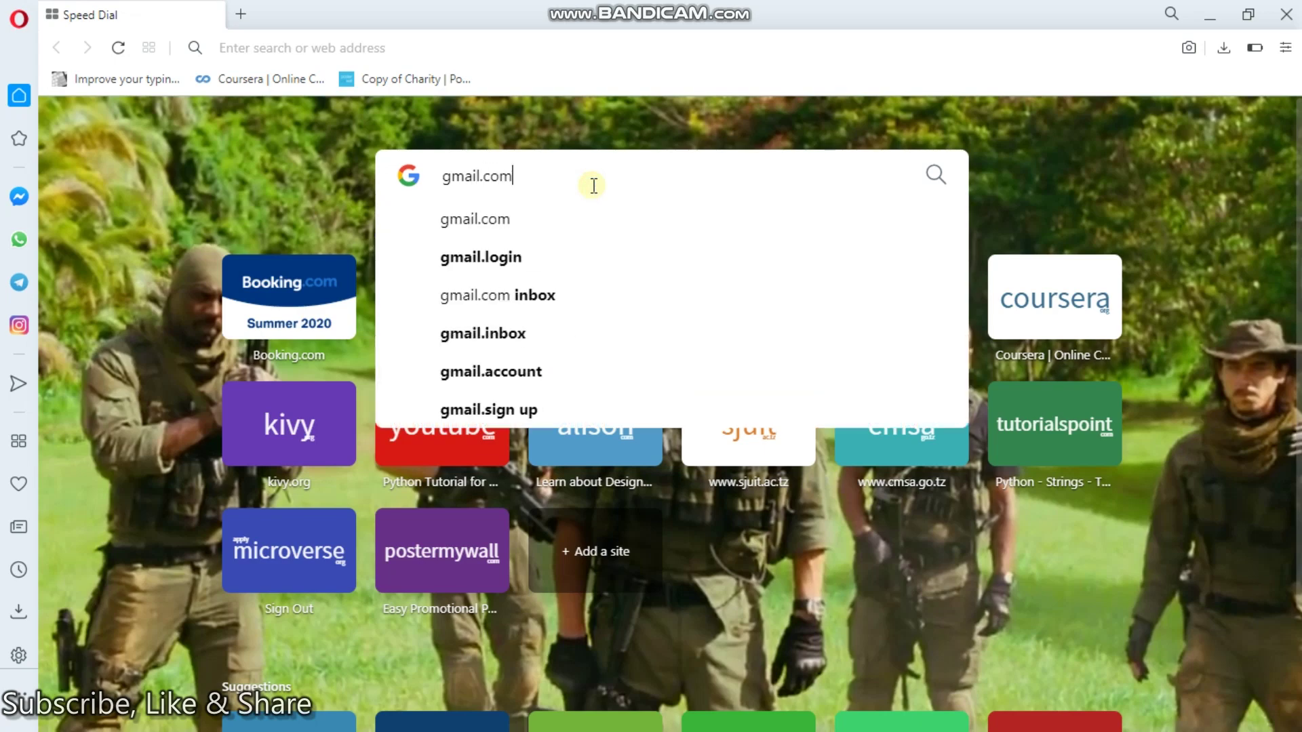
pyautogui.press('Return')
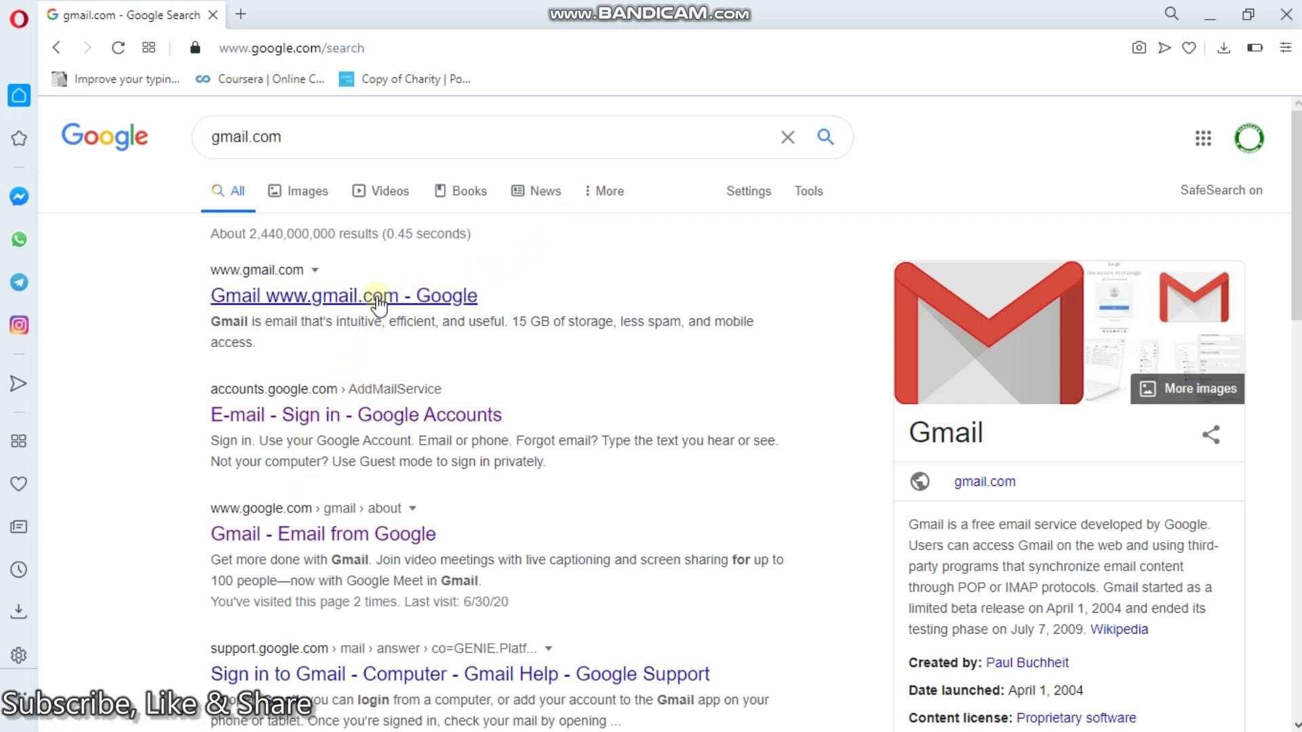
pyautogui.click(378, 303)
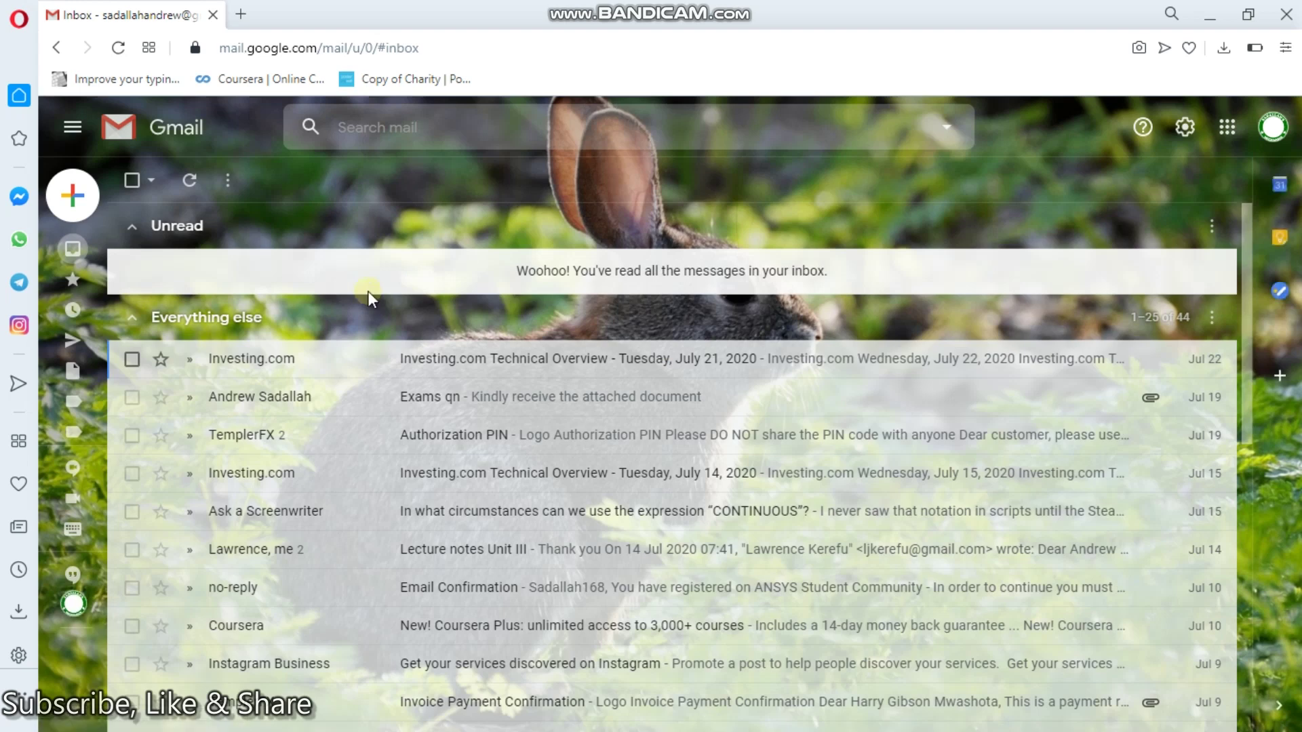
# Step: In a new tab, search Google for 'gmail account sign up' using the suggestion
pyautogui.click(240, 13)
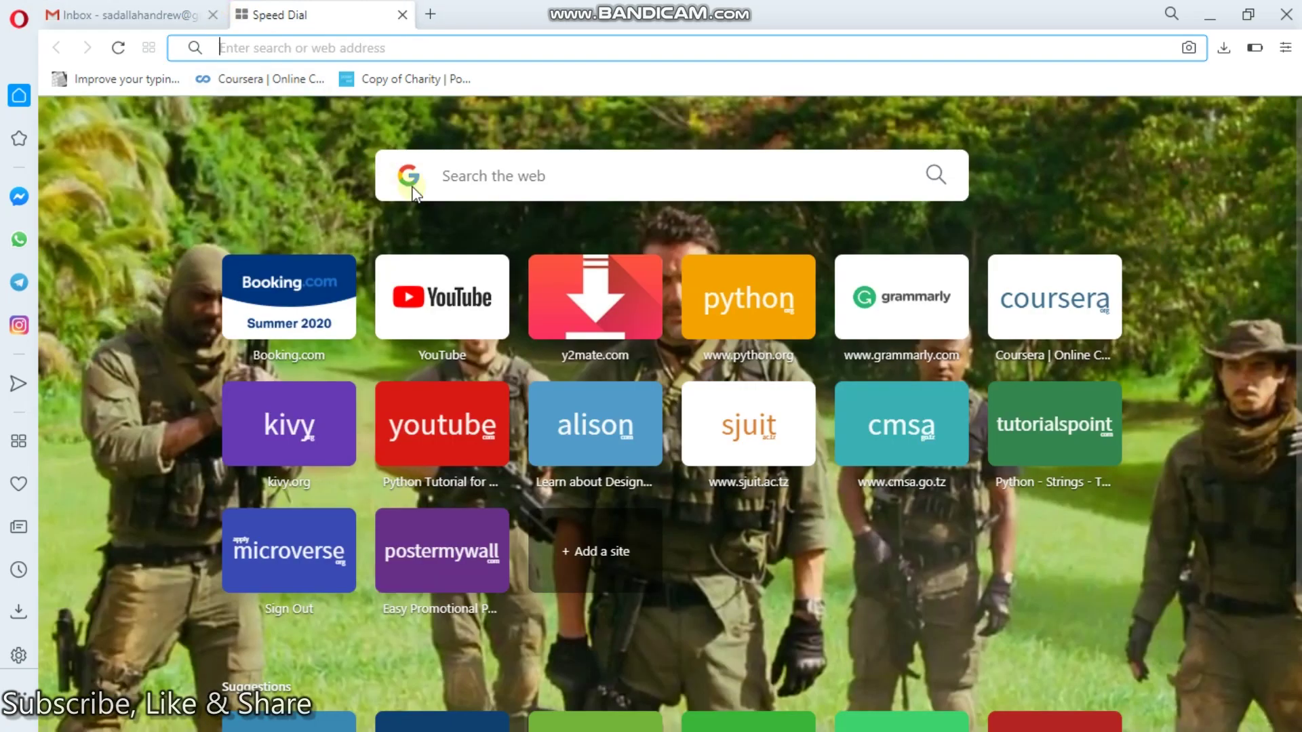
pyautogui.click(484, 175)
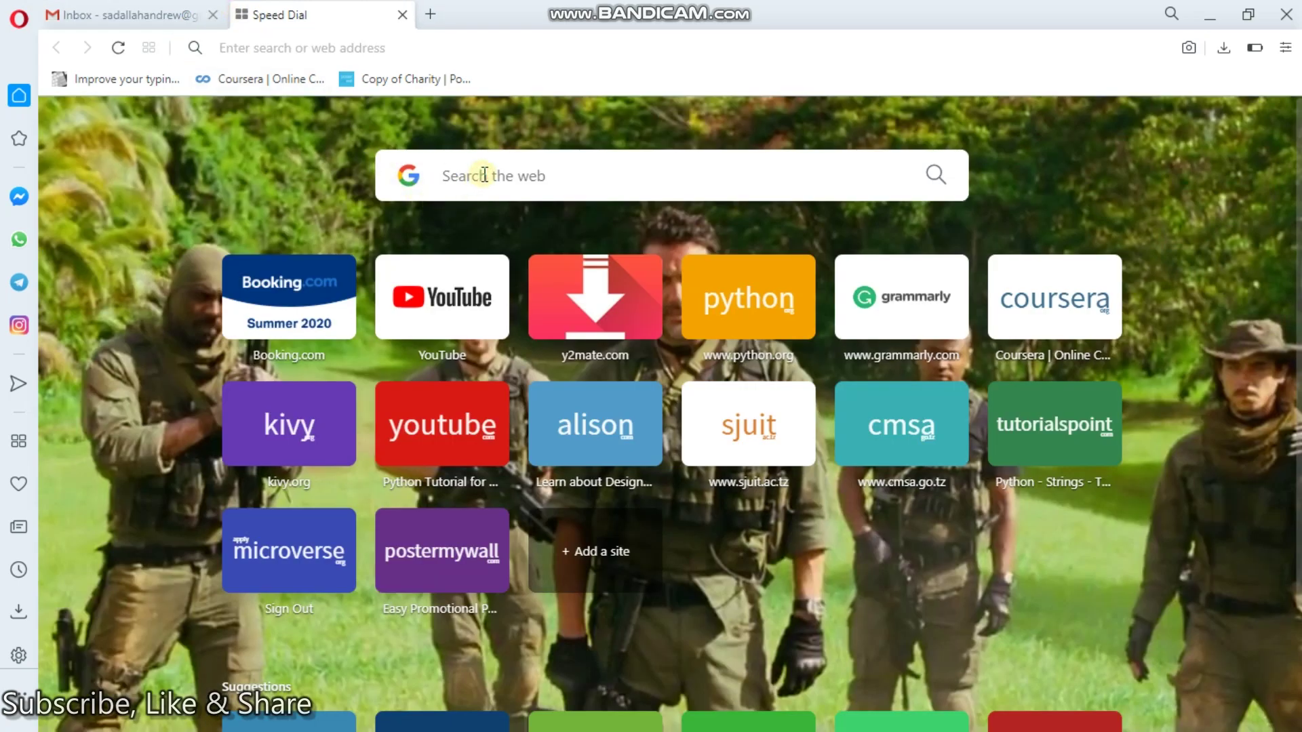
pyautogui.write('gmail')
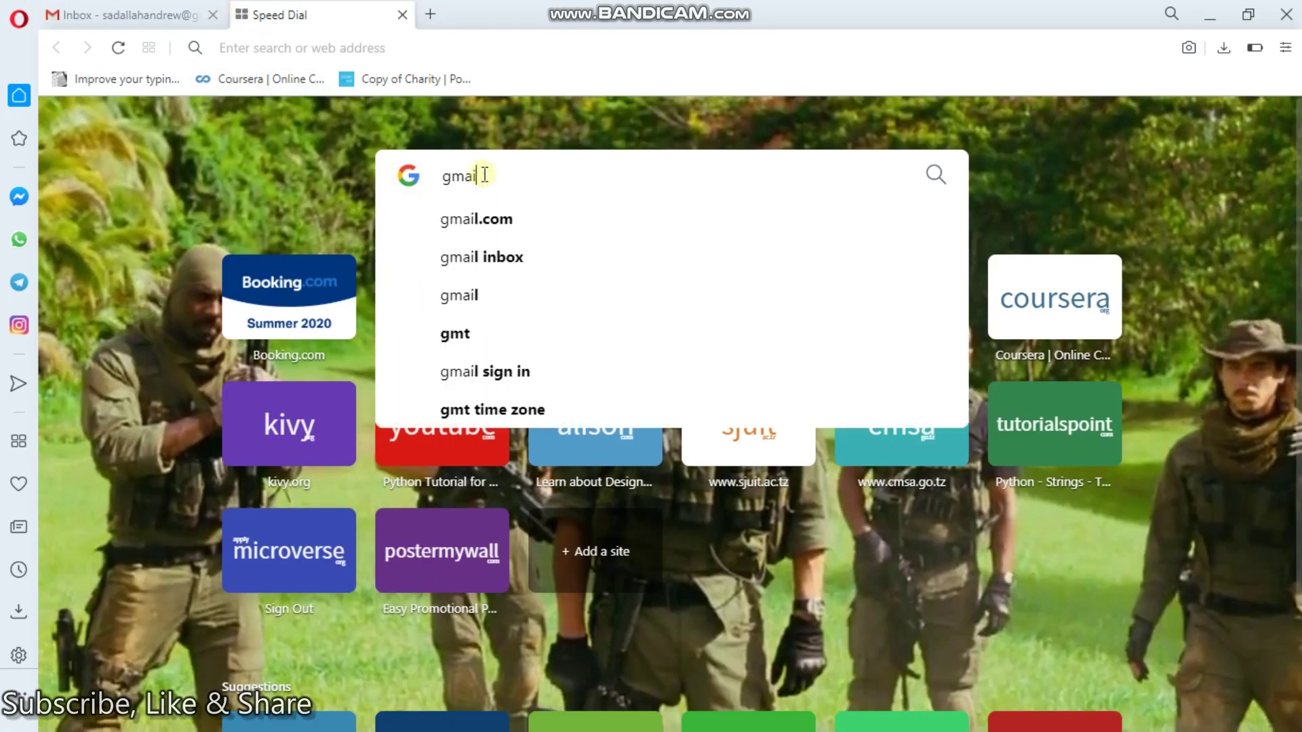
pyautogui.write('.com')
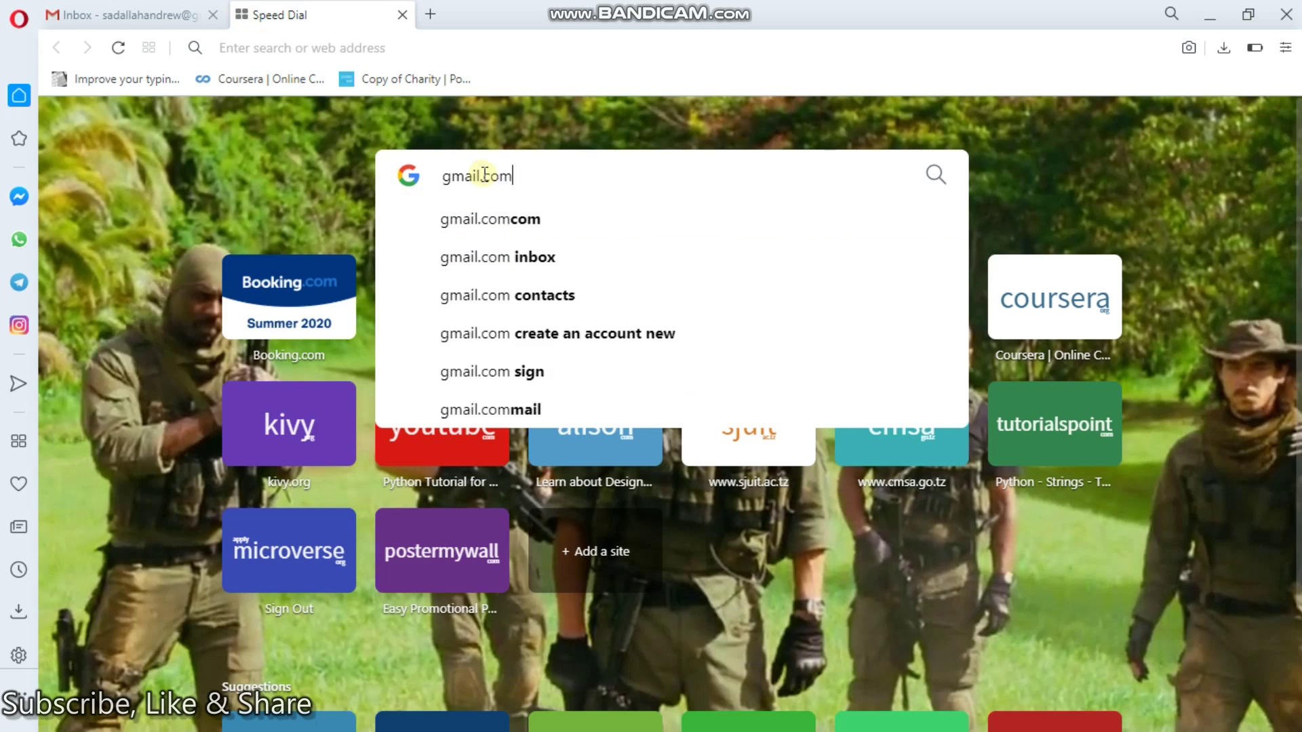
pyautogui.write(' sin')
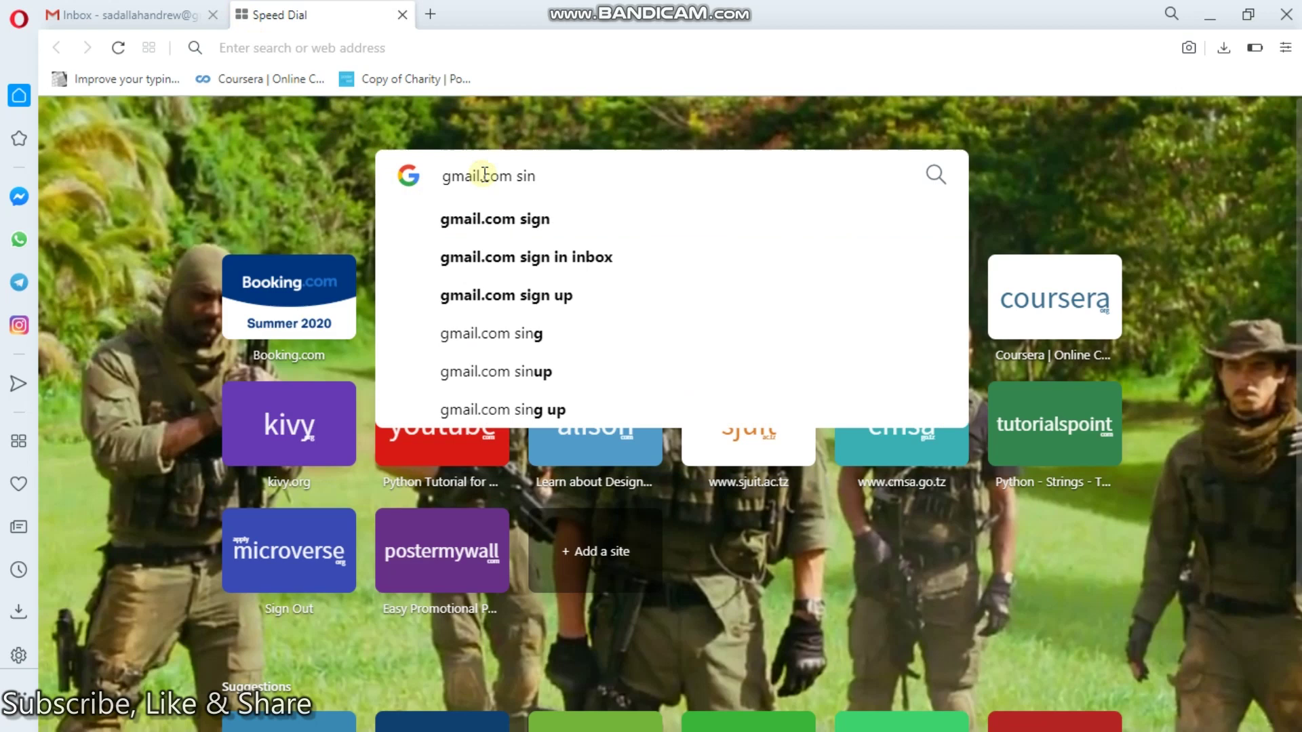
pyautogui.write('up')
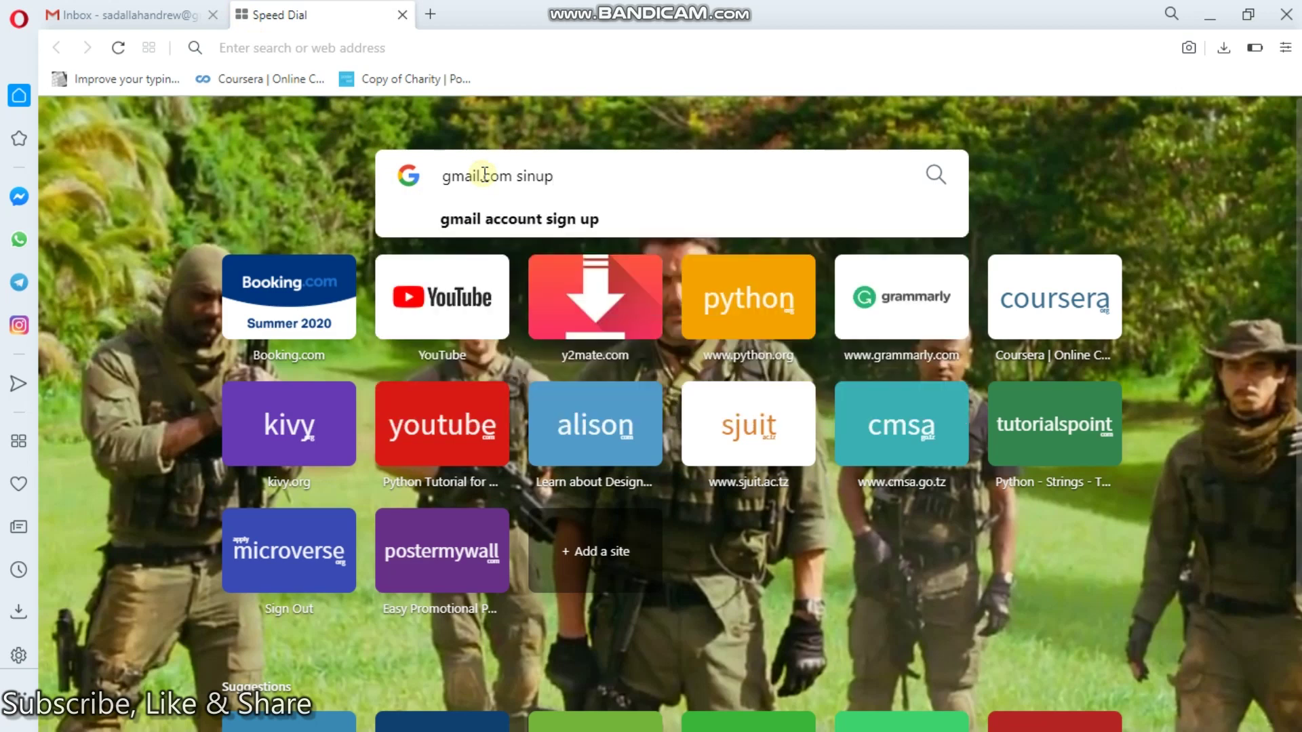
pyautogui.click(557, 218)
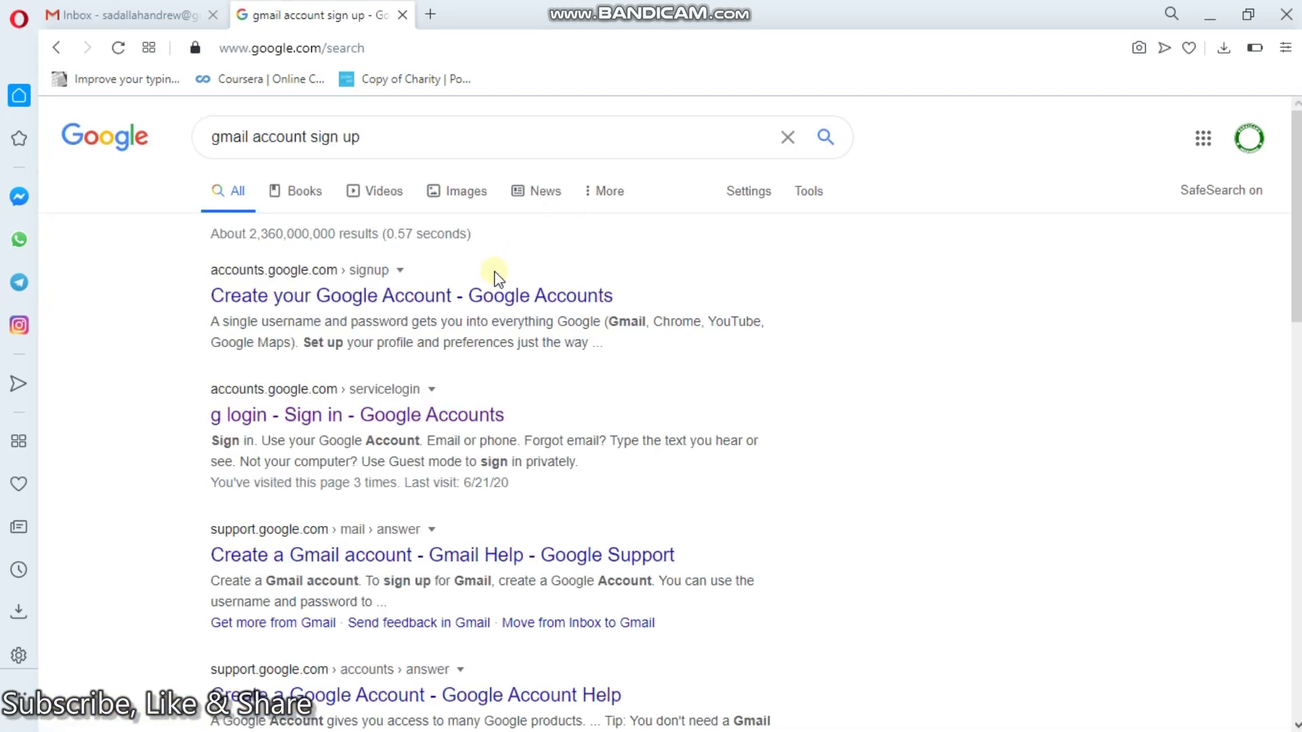
# Step: Open the Create your Google Account page and enter the user's first and last name
pyautogui.click(436, 306)
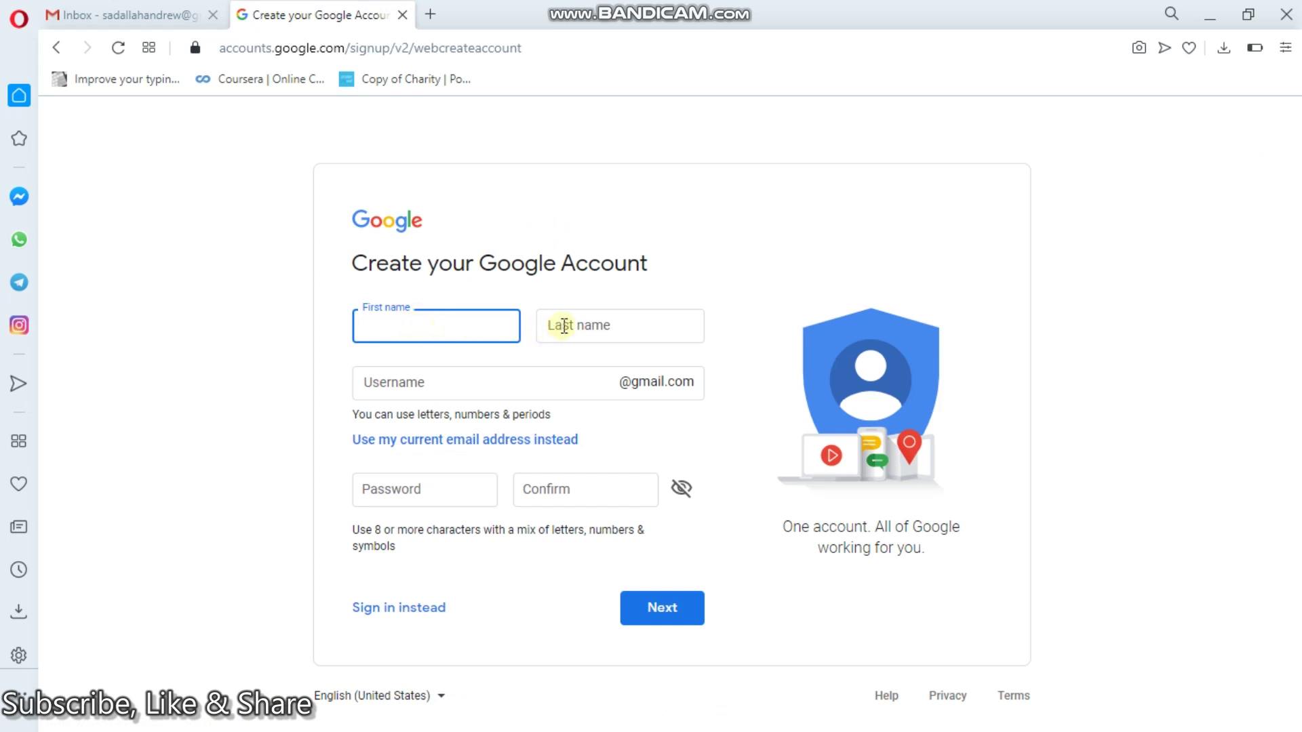
pyautogui.click(562, 326)
pyautogui.click(400, 377)
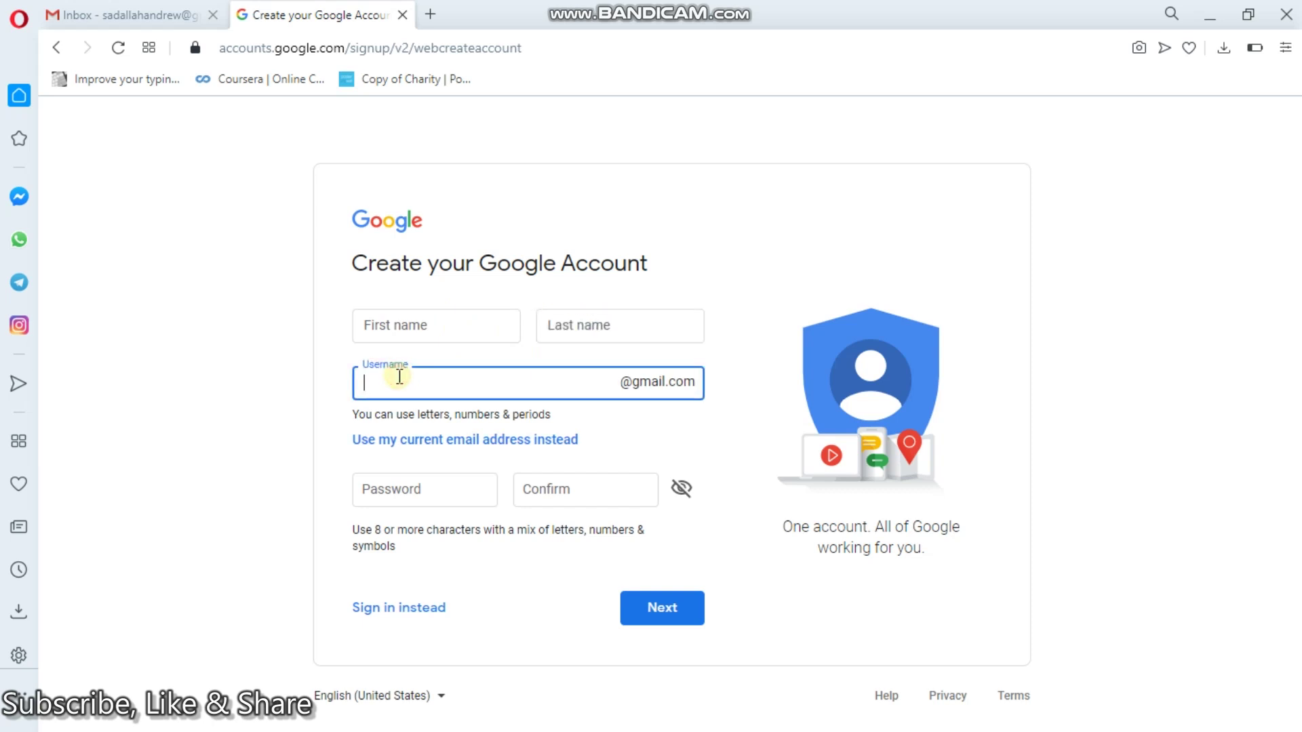
pyautogui.click(398, 325)
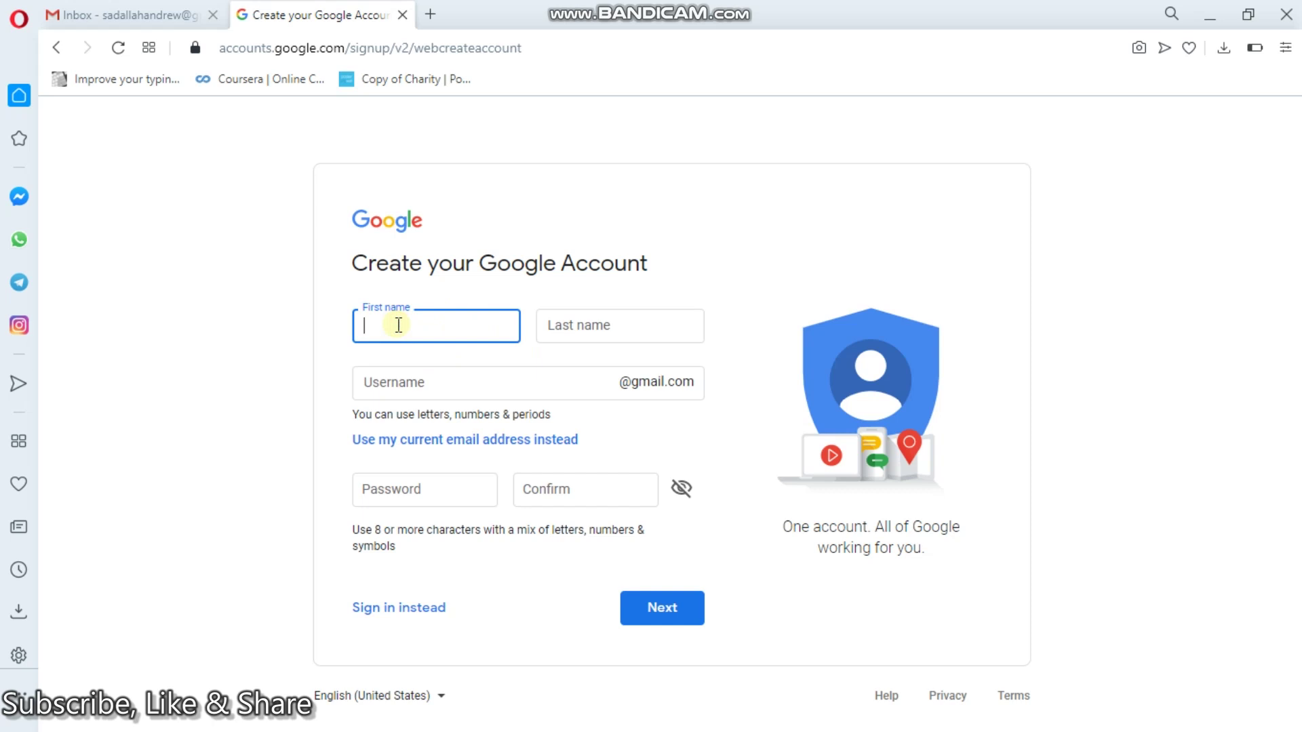
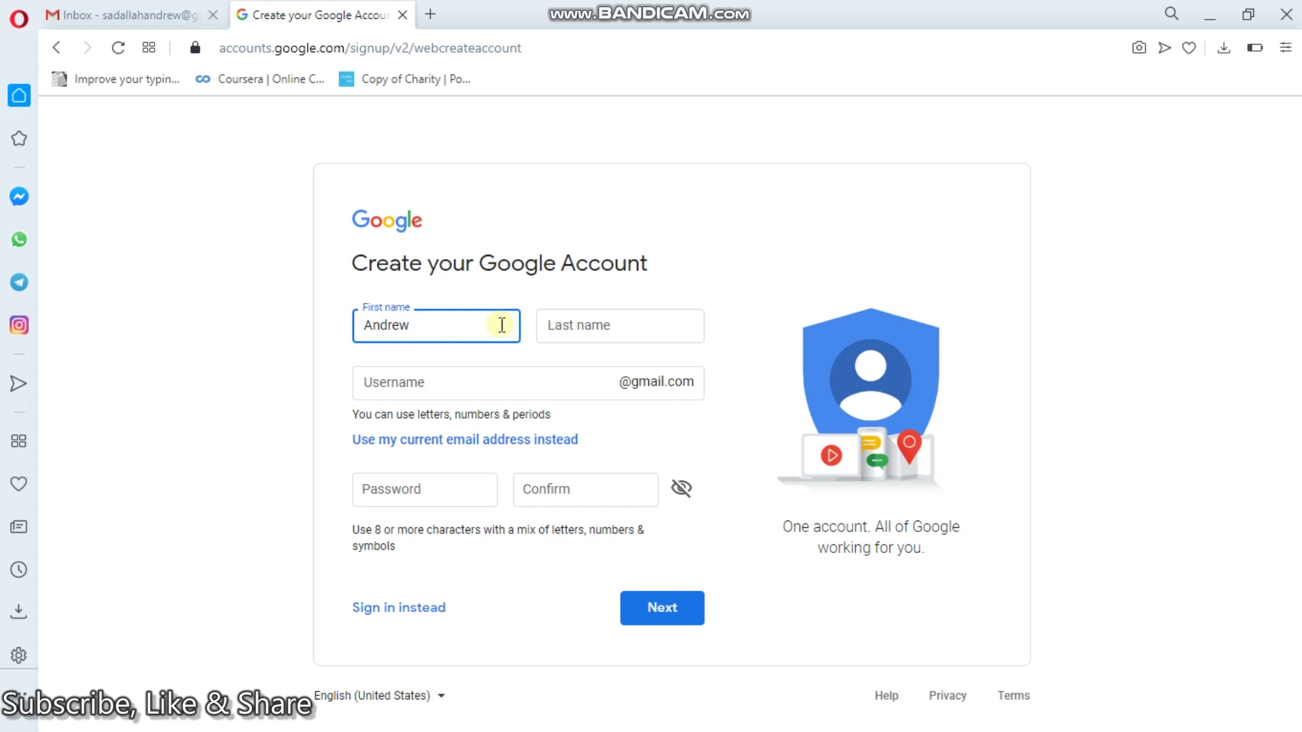
pyautogui.click(576, 327)
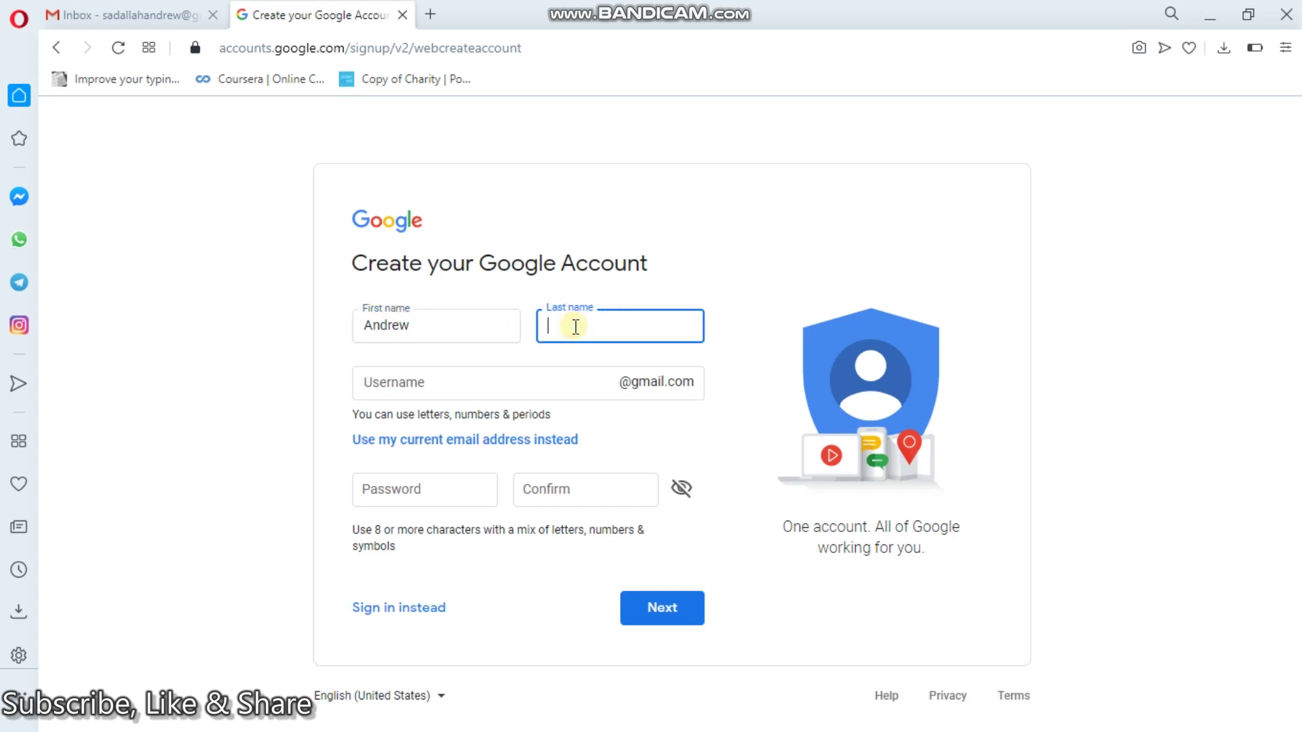
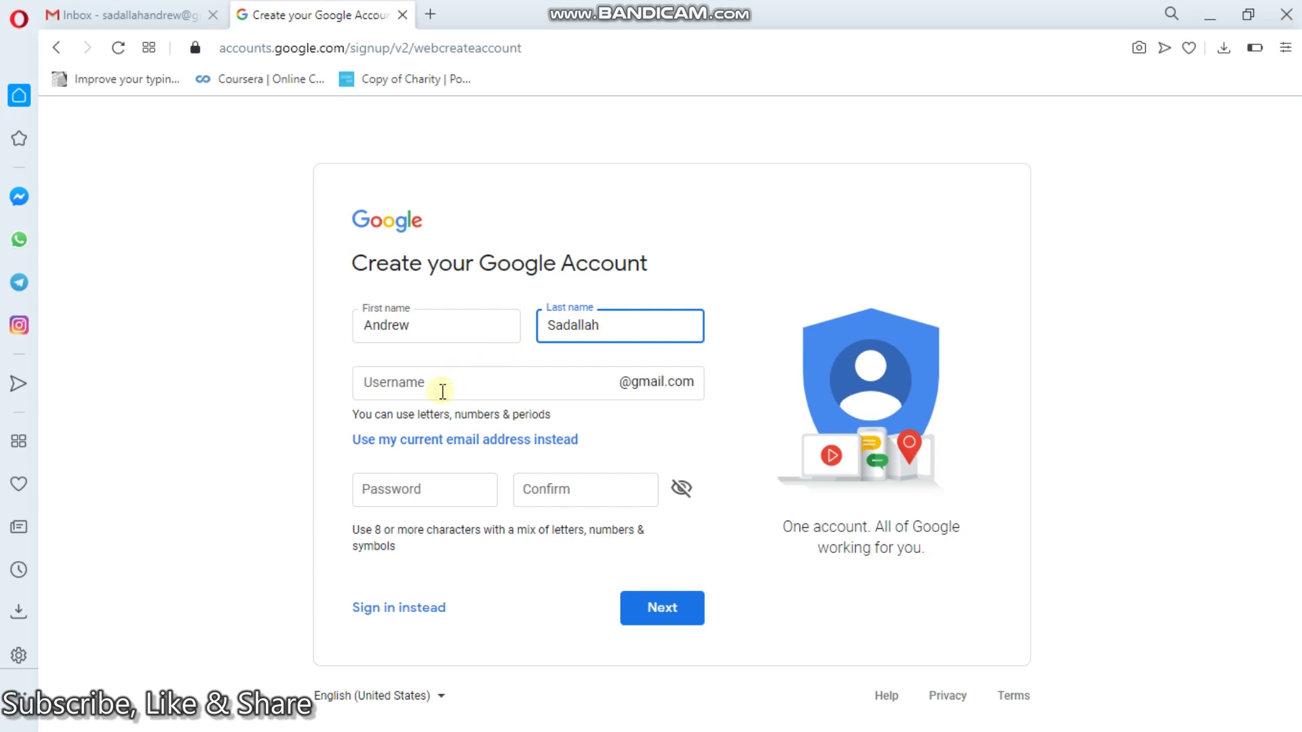
pyautogui.click(442, 391)
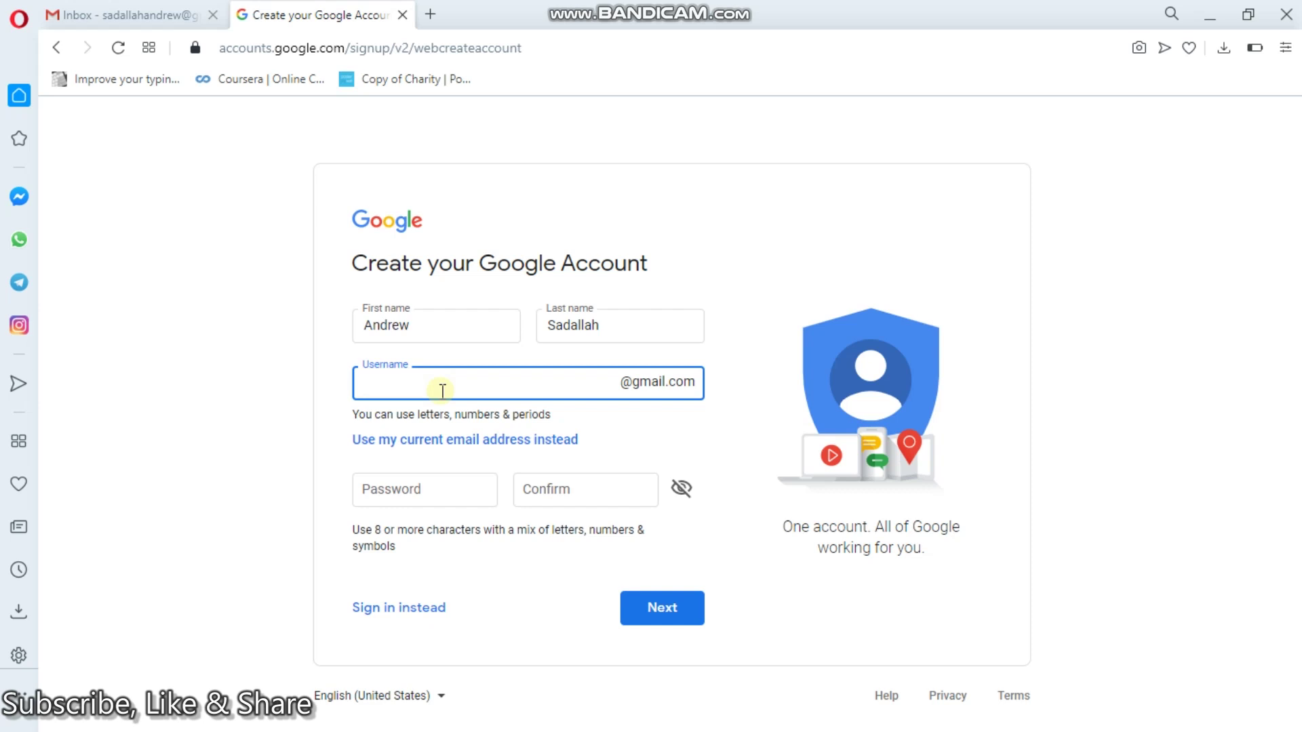
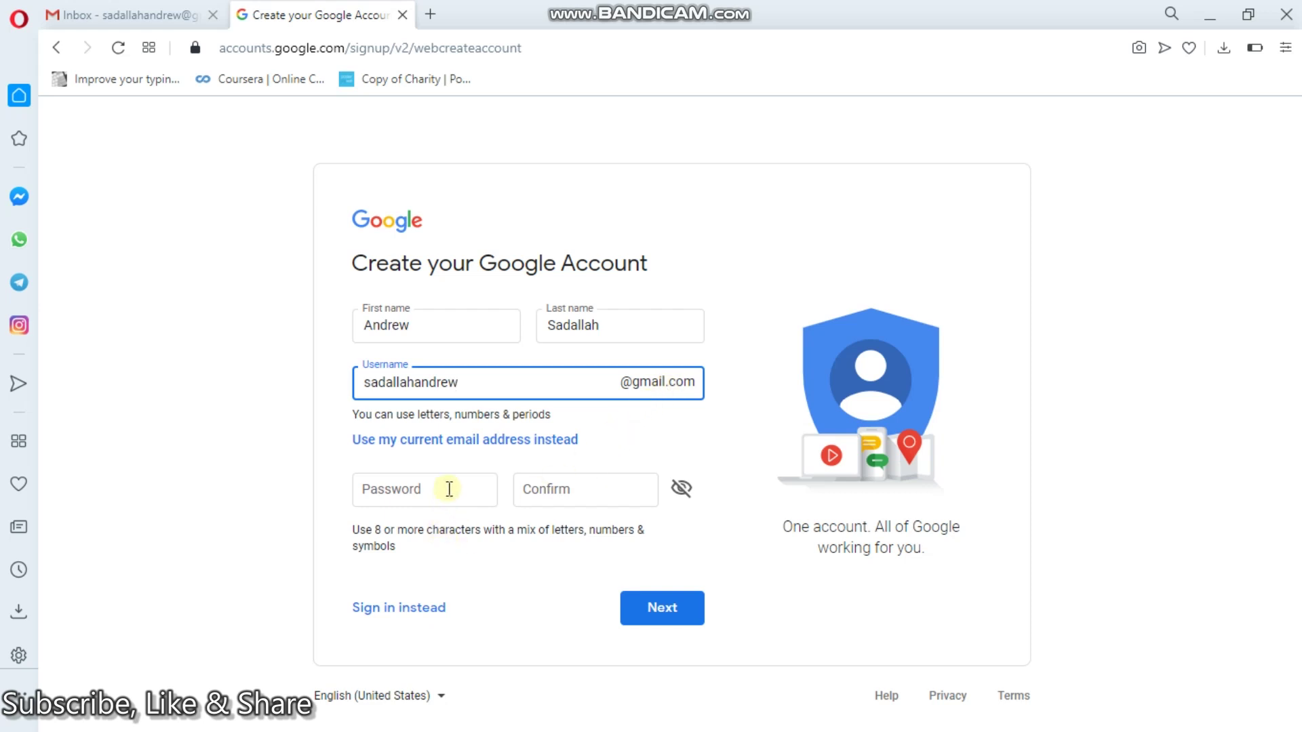
# Step: Enter the desired Gmail username in the Username field, then append 123 to it
pyautogui.click(447, 489)
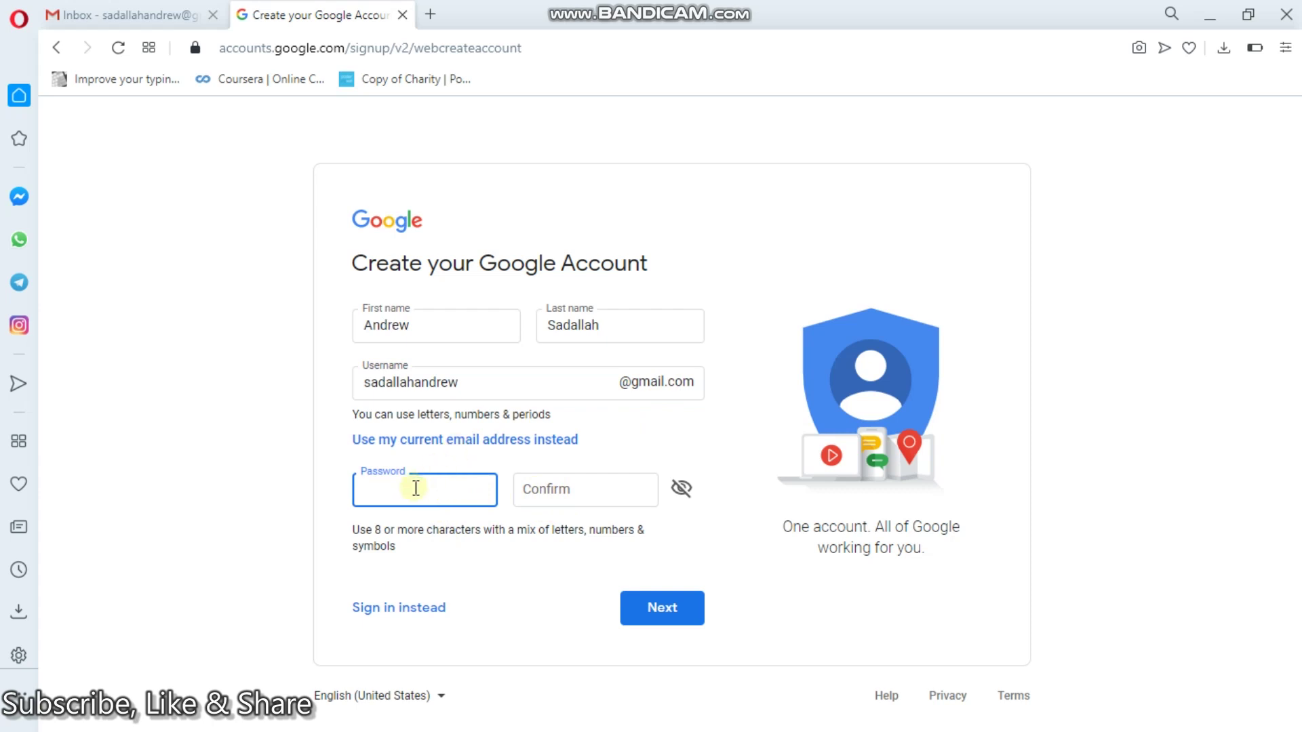
pyautogui.click(465, 381)
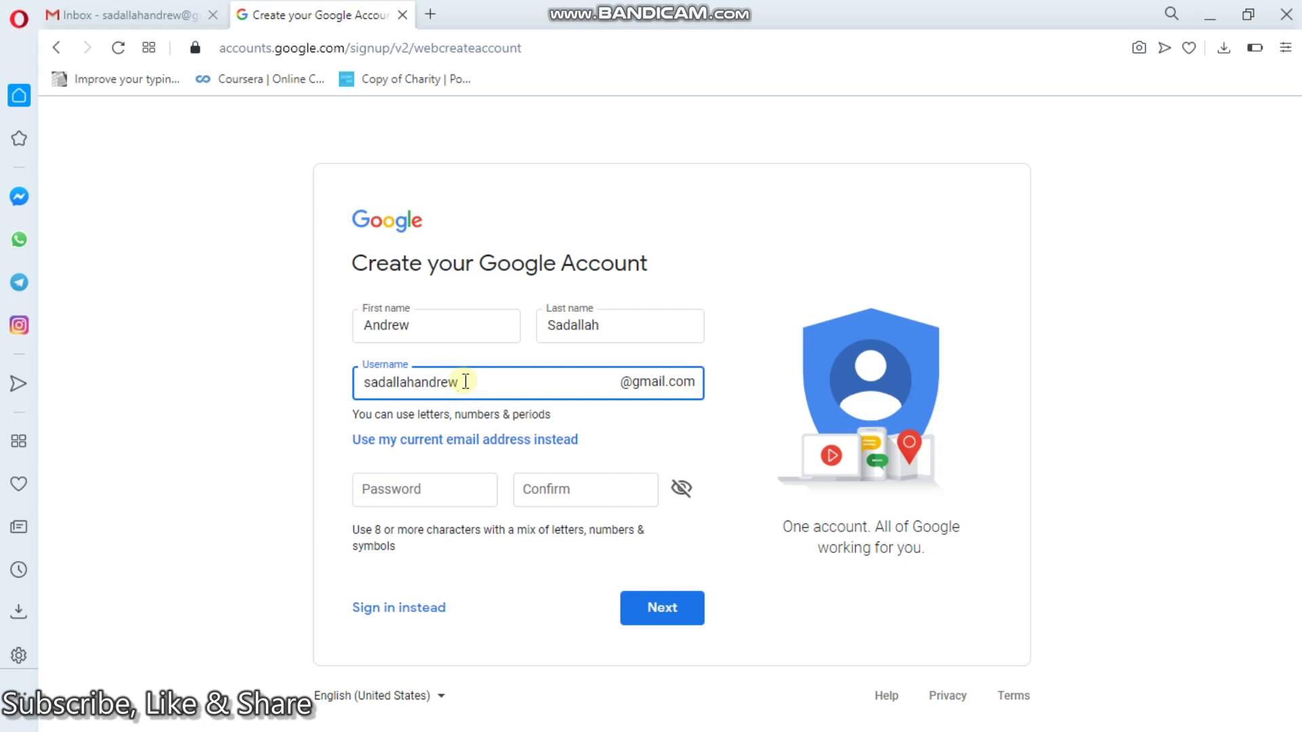
pyautogui.click(424, 495)
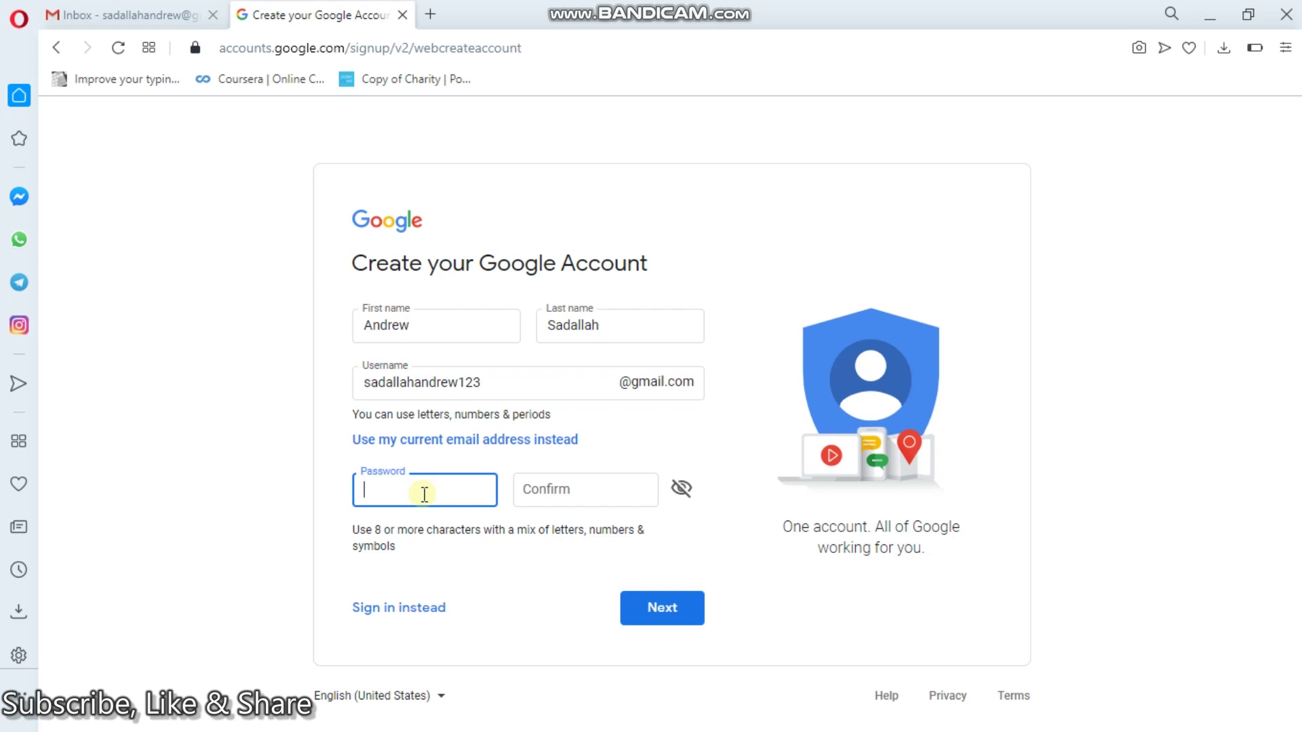
# Step: Try trial entries in the Password and Confirm fields, then clear both fields
pyautogui.write('********')
pyautogui.press('BackSpace')
pyautogui.press('BackSpace')
pyautogui.press('BackSpace')
pyautogui.press('BackSpace')
pyautogui.press('BackSpace')
pyautogui.press('BackSpace')
pyautogui.press('BackSpace')
pyautogui.write('aaaaaaaa')
pyautogui.click(526, 498)
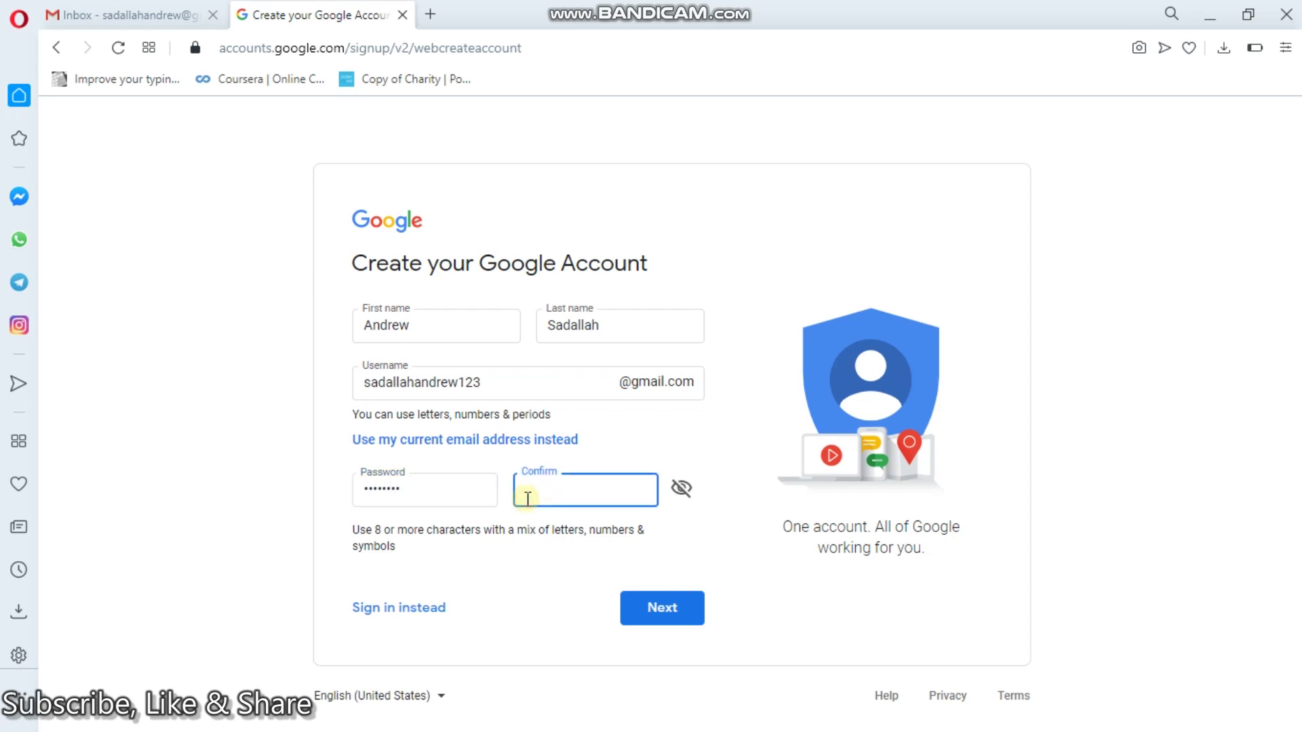
pyautogui.write('aaaaaa')
pyautogui.press('BackSpace')
pyautogui.press('BackSpace')
pyautogui.press('BackSpace')
pyautogui.press('BackSpace')
pyautogui.press('BackSpace')
pyautogui.write('aaaaaaaa')
pyautogui.click(411, 491)
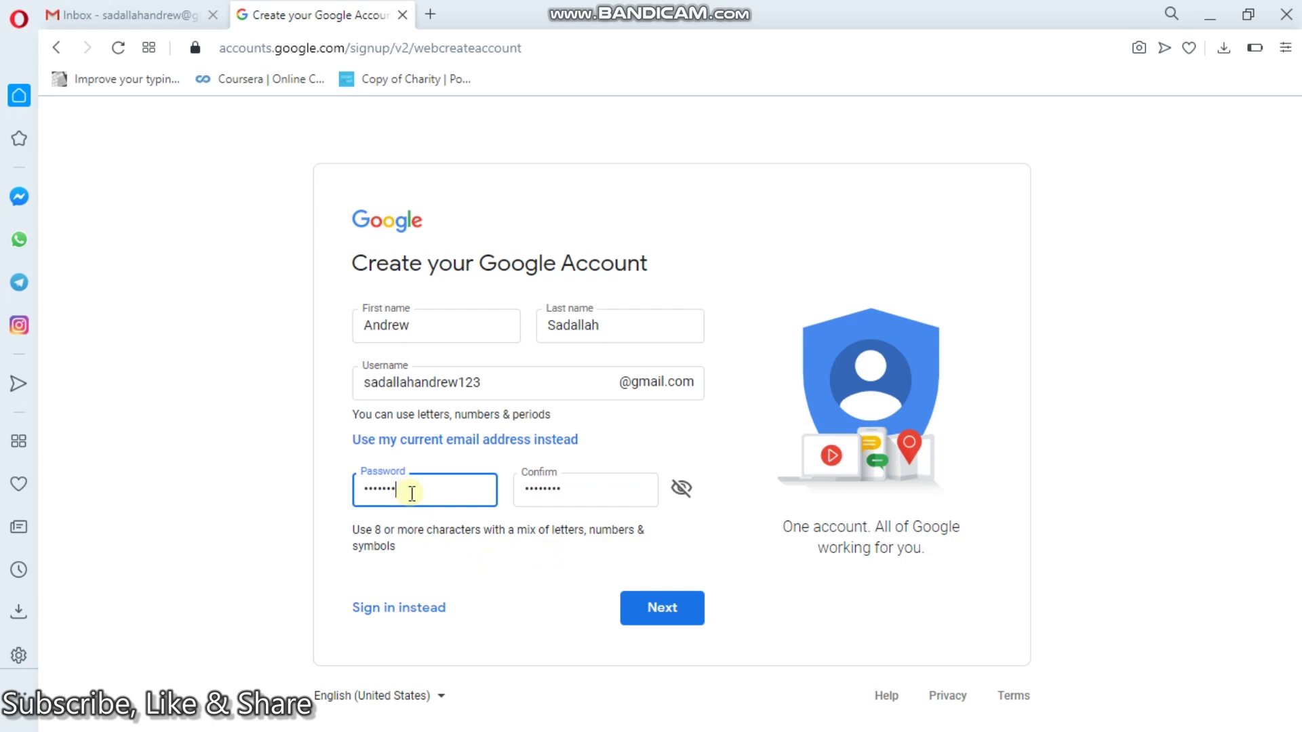
pyautogui.press('BackSpace')
pyautogui.press('BackSpace')
pyautogui.press('BackSpace')
pyautogui.press('BackSpace')
pyautogui.press('BackSpace')
pyautogui.press('BackSpace')
pyautogui.click(571, 486)
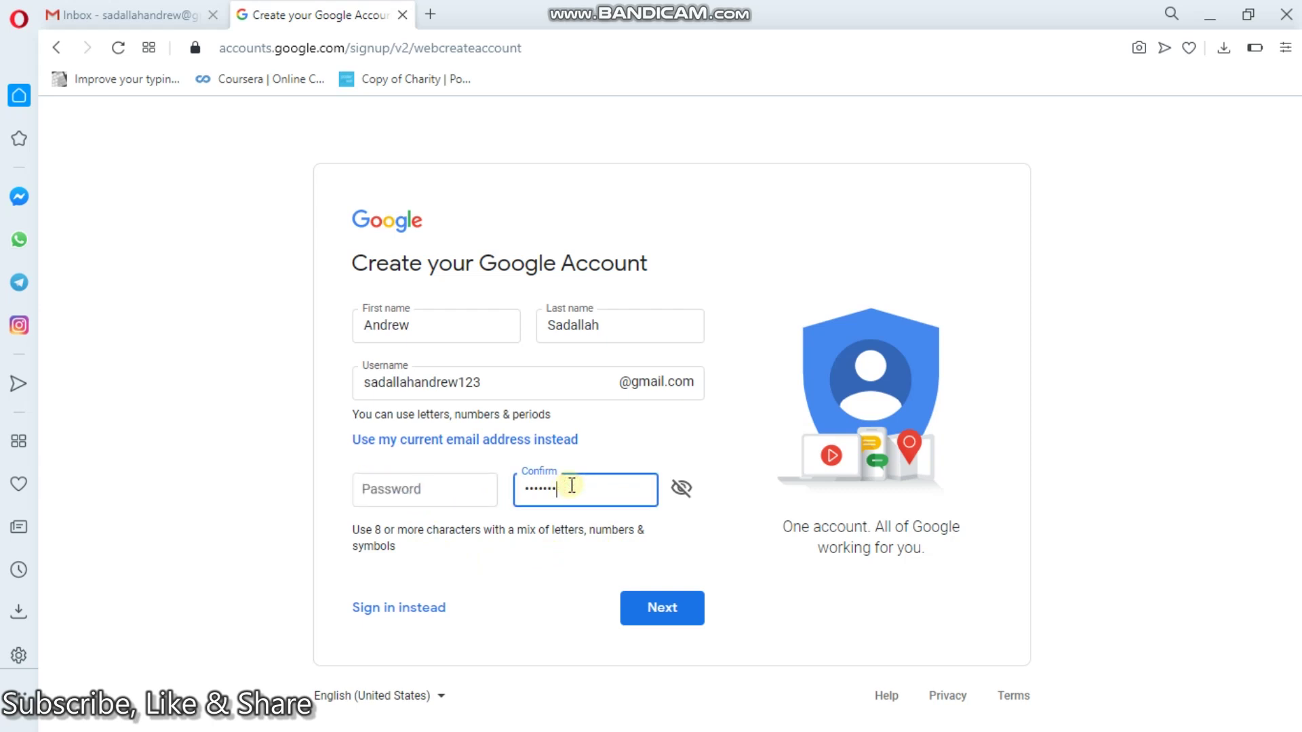
pyautogui.press('BackSpace')
pyautogui.press('BackSpace')
pyautogui.press('BackSpace')
pyautogui.press('BackSpace')
pyautogui.press('BackSpace')
pyautogui.press('BackSpace')
pyautogui.press('BackSpace')
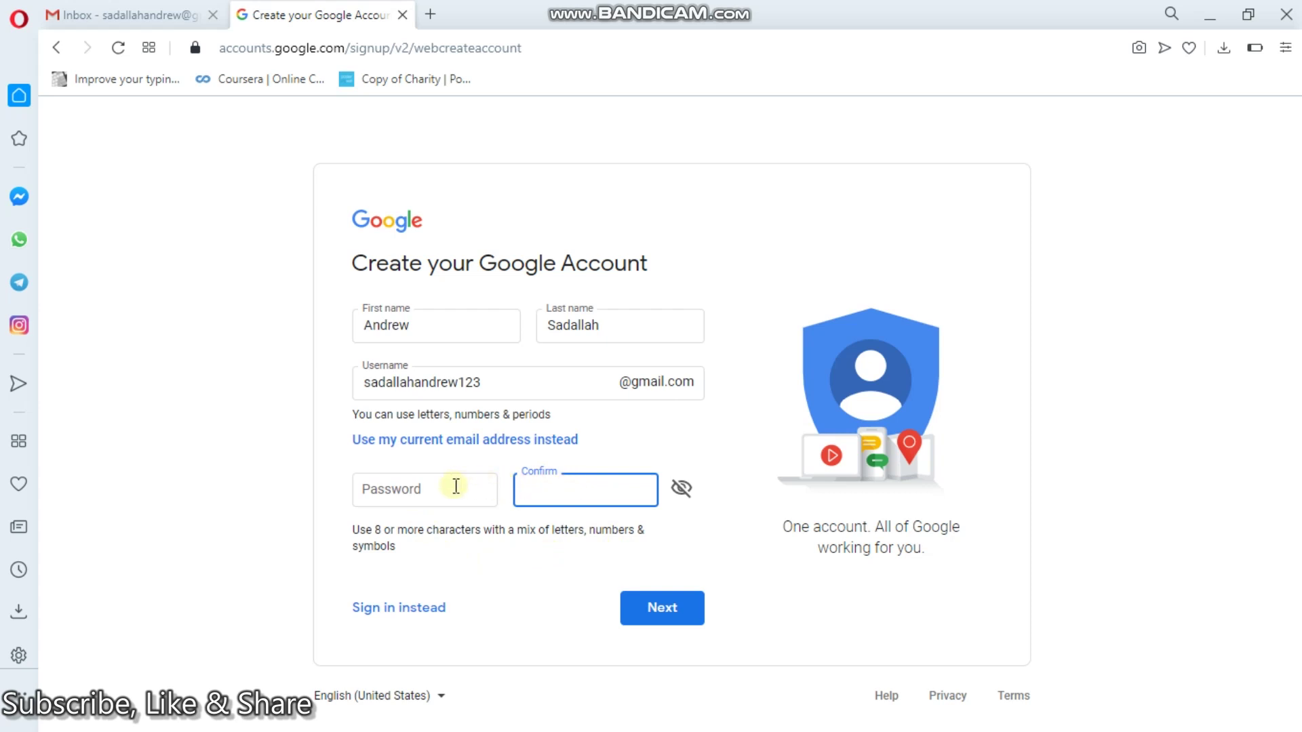
pyautogui.click(456, 486)
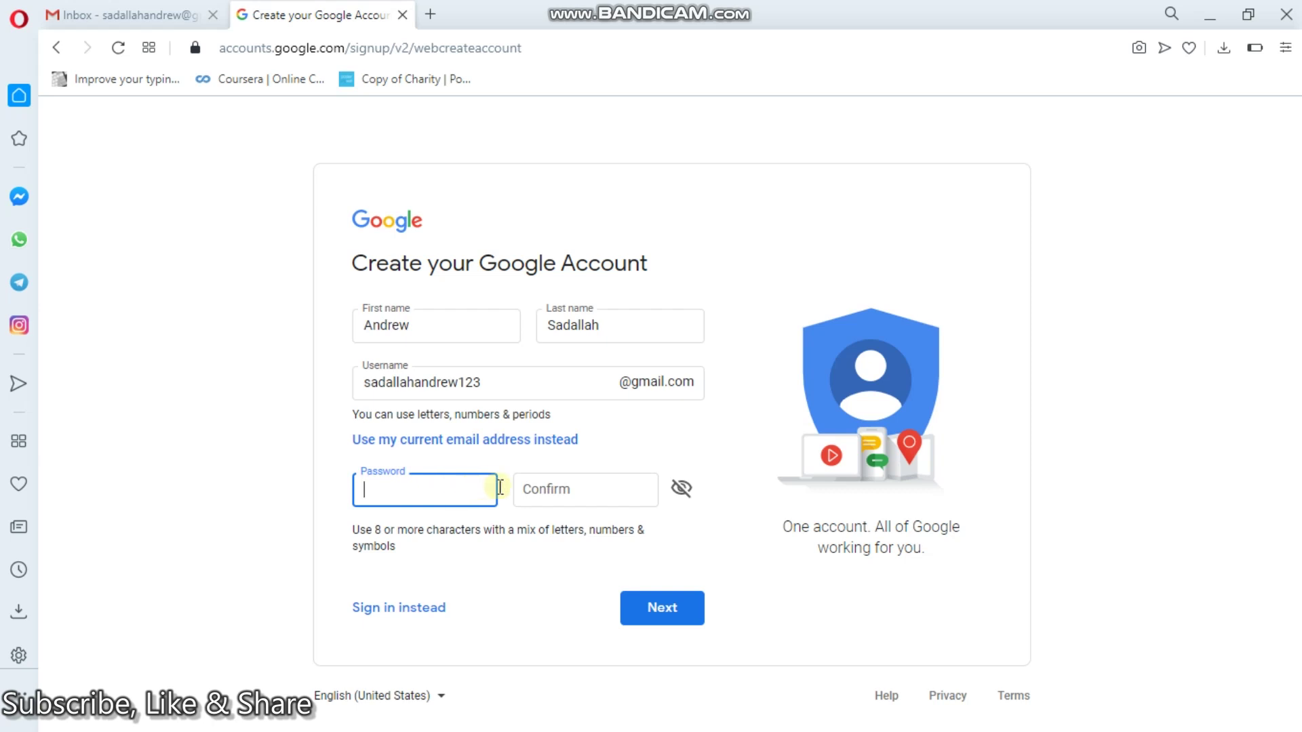
# Step: Turn on password visibility and type the account password into both Password and Confirm
pyautogui.click(682, 491)
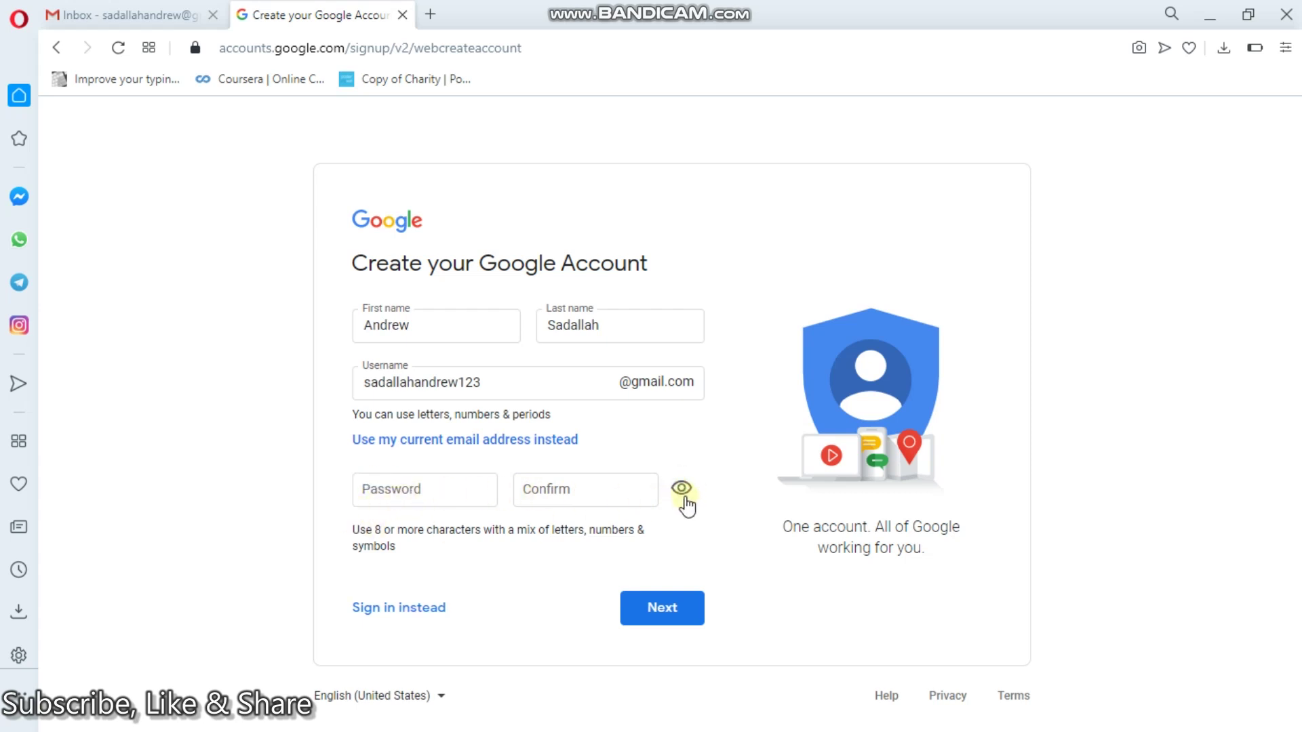
pyautogui.click(396, 488)
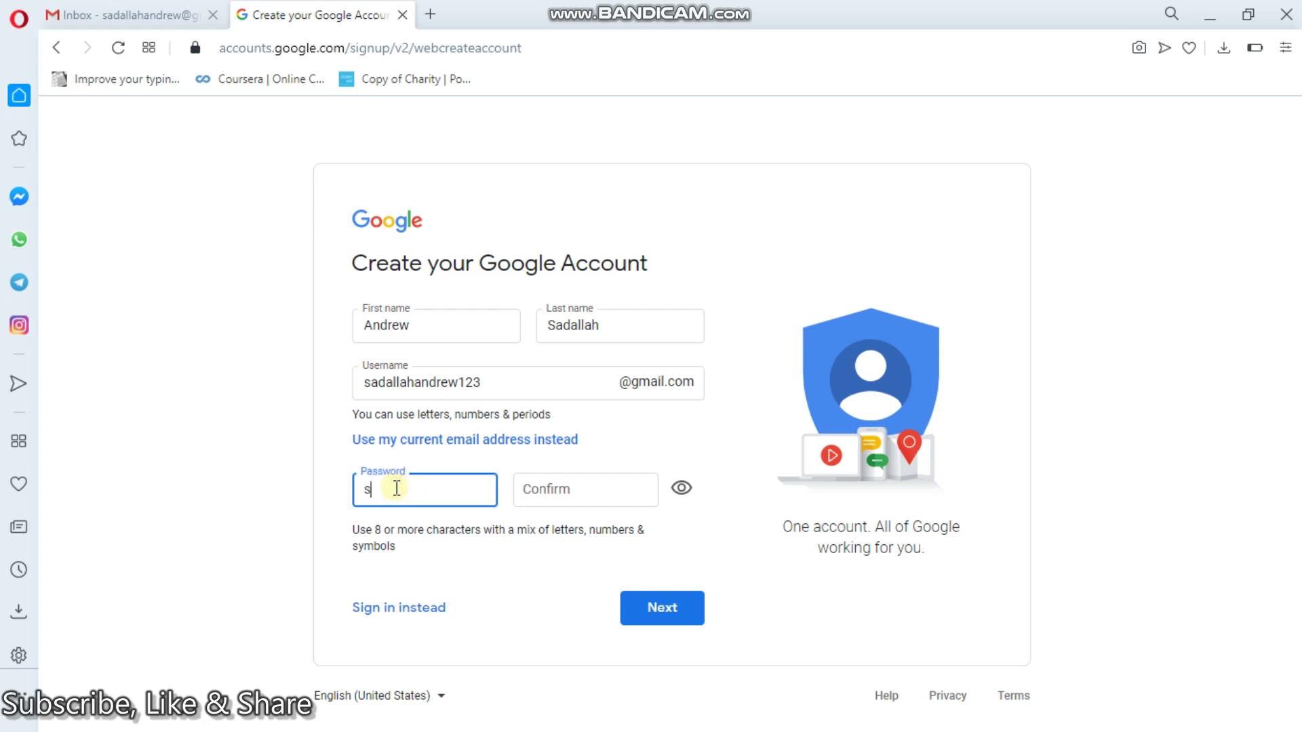
pyautogui.click(527, 488)
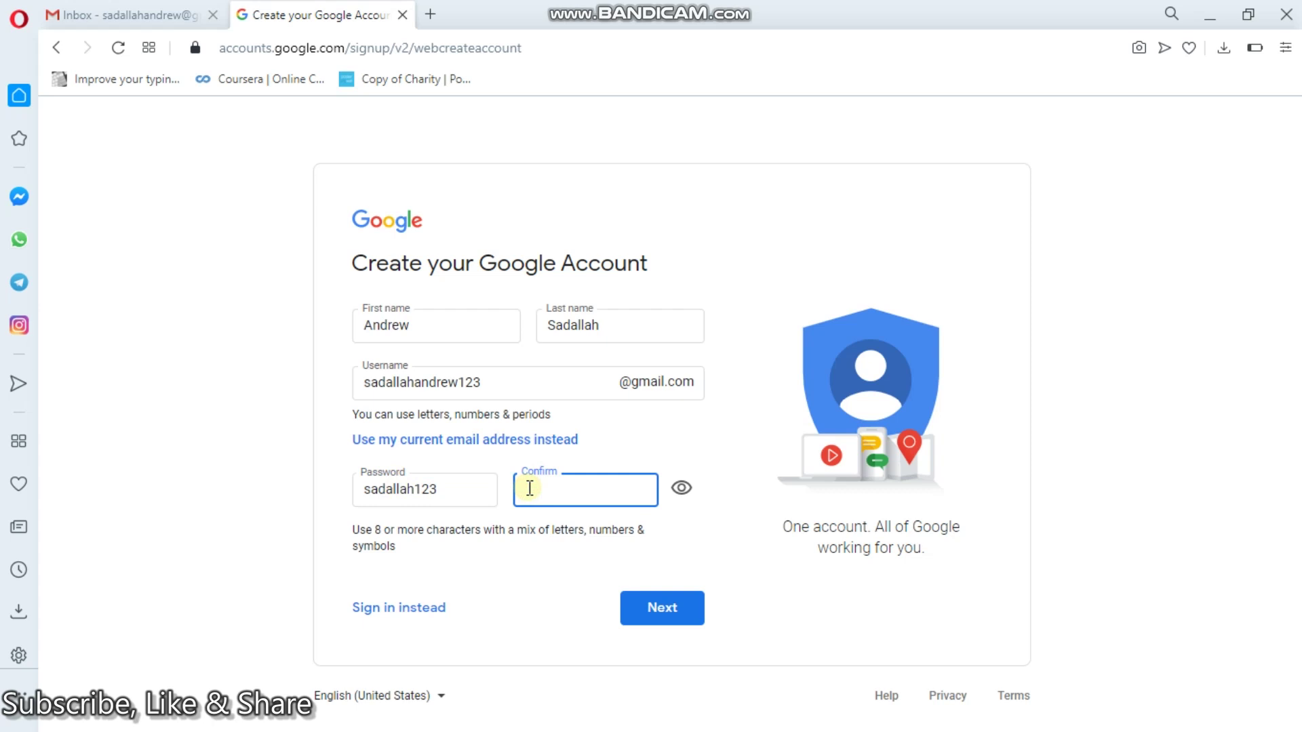
# Step: Submit the completed name, username and password form with Next to reach phone verification
pyautogui.click(666, 613)
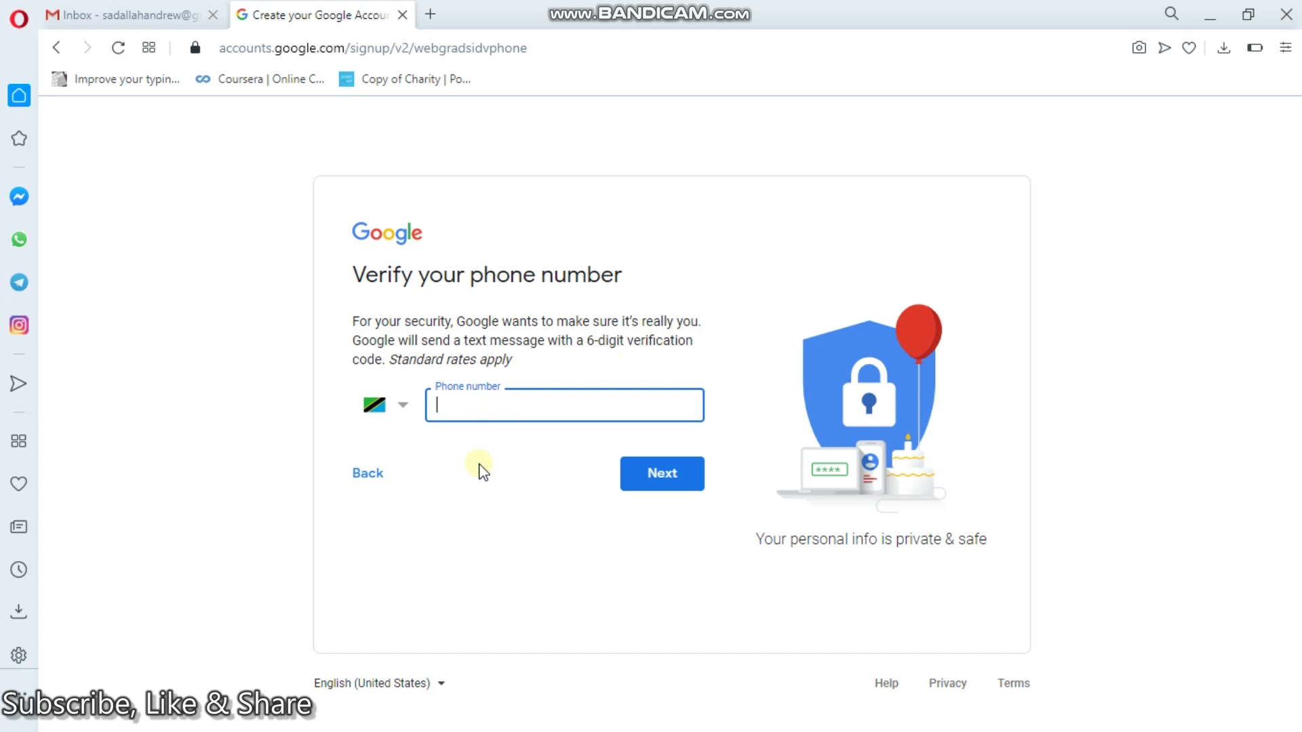
# Step: Go back twice to the search results, clear the query, and sign out via the account avatar
pyautogui.click(61, 48)
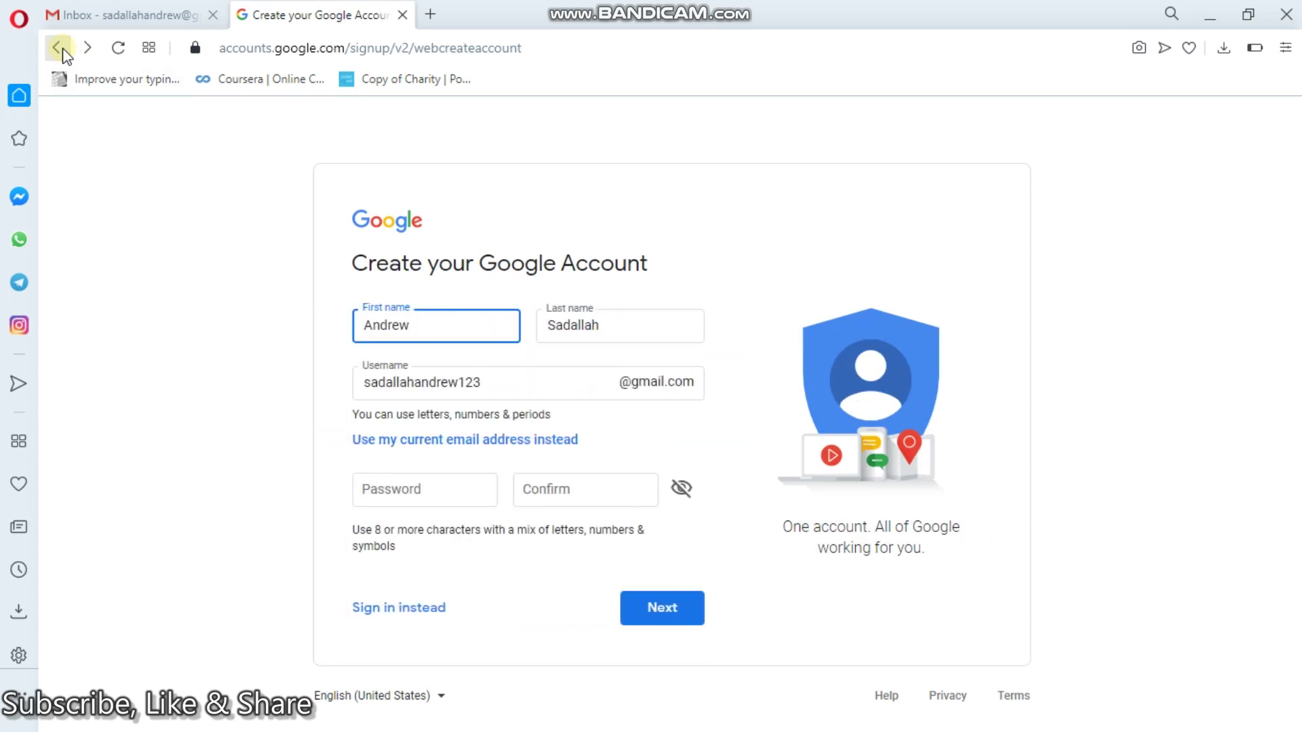
pyautogui.click(59, 49)
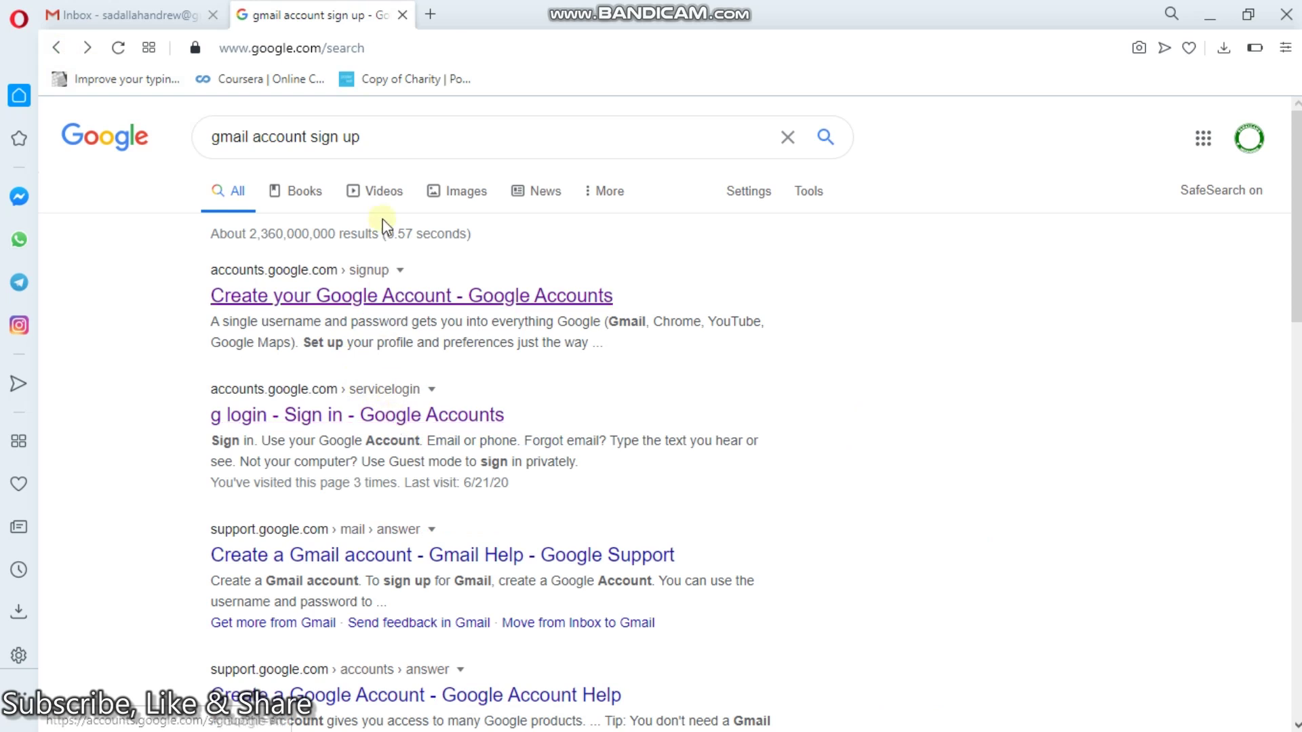
pyautogui.click(386, 138)
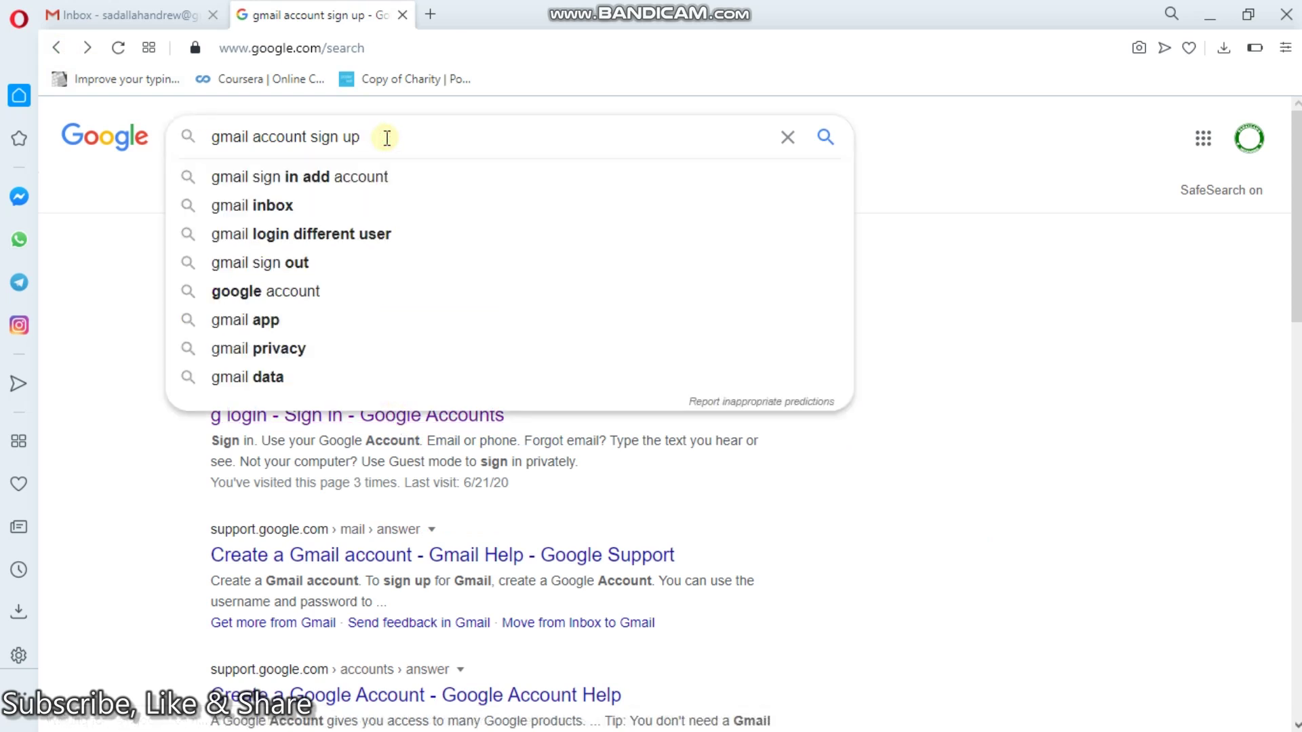
pyautogui.click(784, 144)
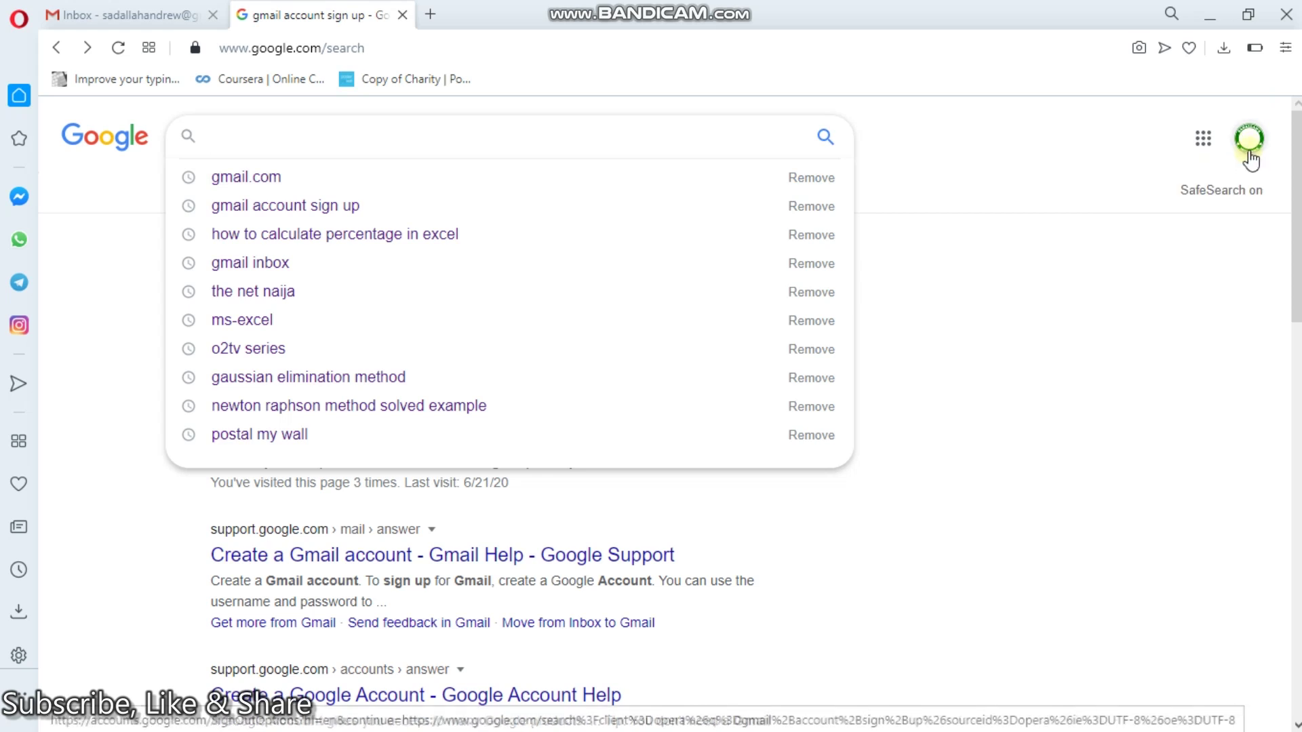
pyautogui.click(1248, 149)
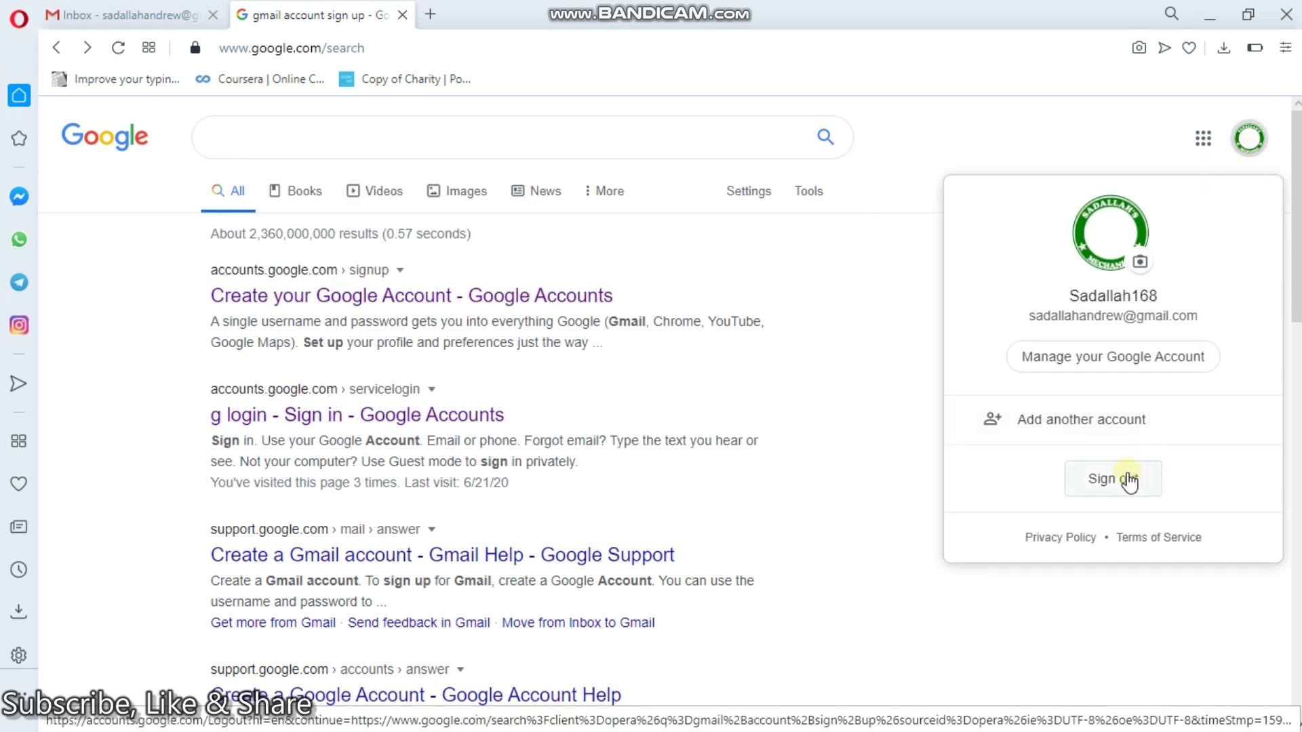
pyautogui.click(1127, 478)
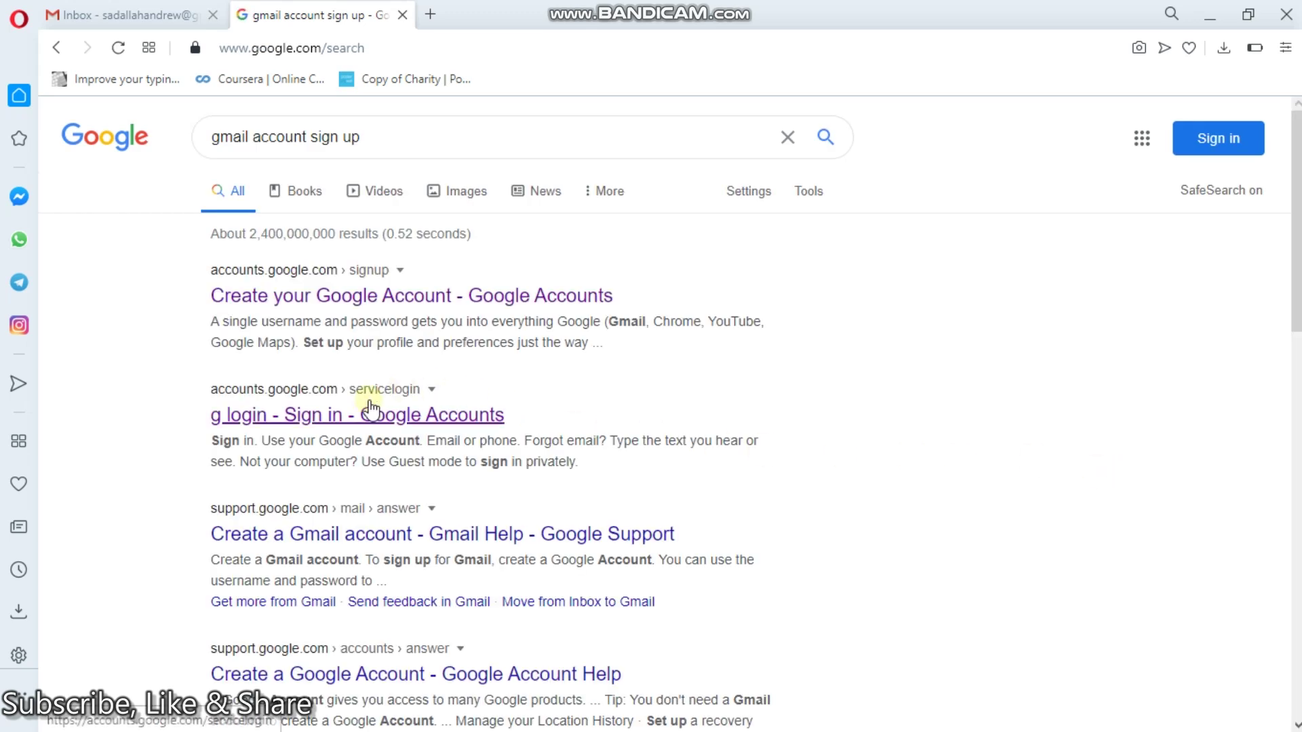
# Step: Open Google sign-in, close the Inbox tab, and choose Forgot password? for the signed-out account
pyautogui.click(1227, 135)
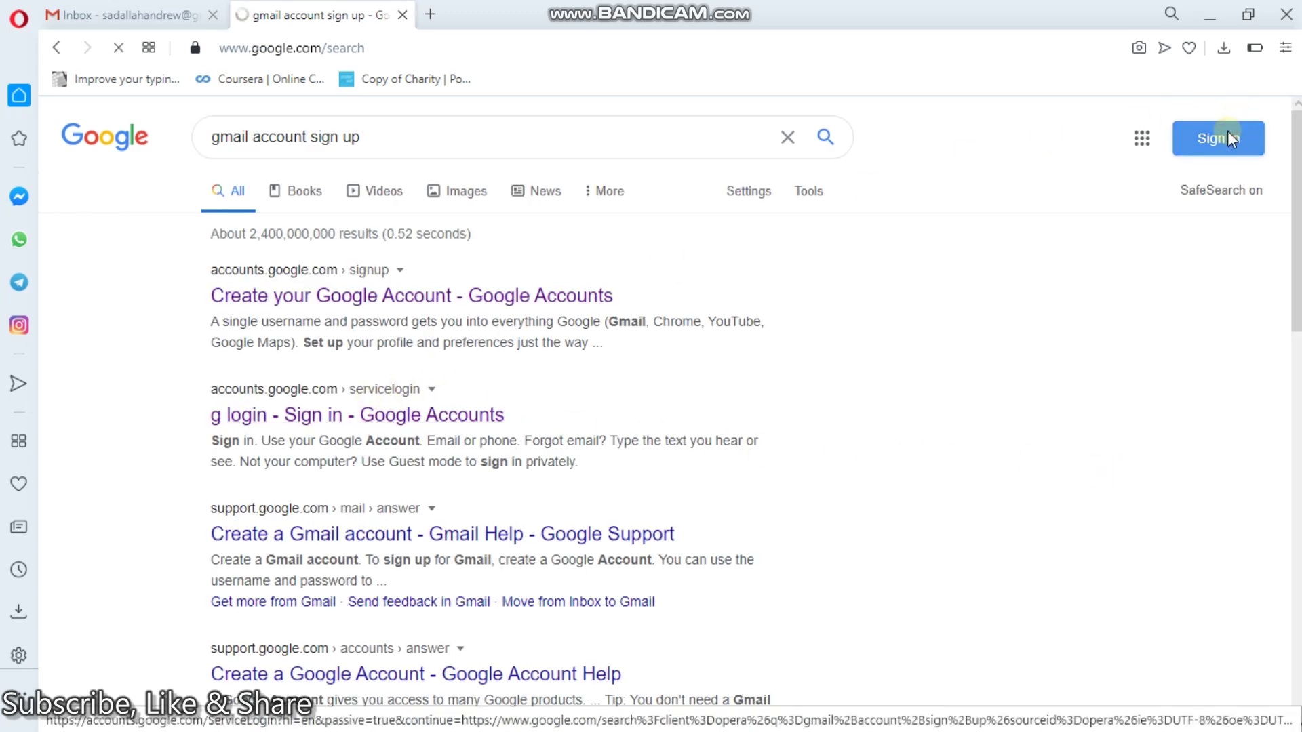
pyautogui.click(212, 16)
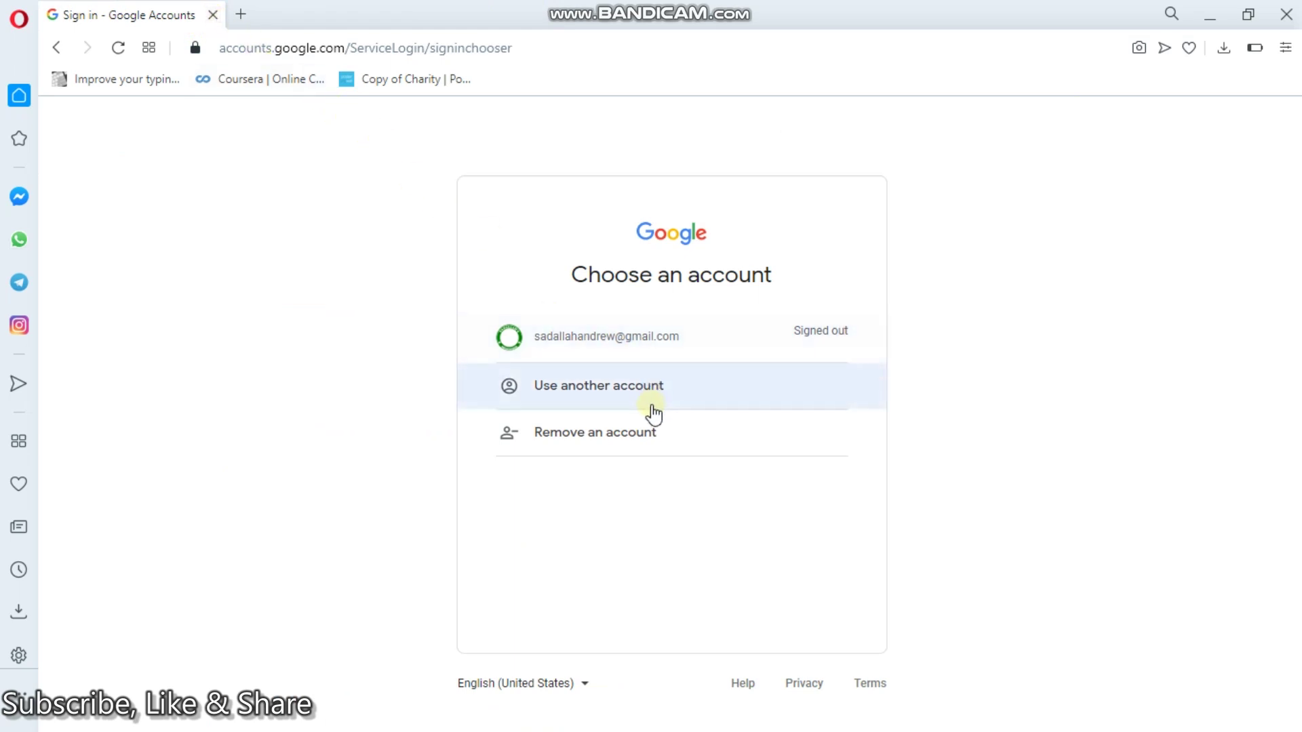
pyautogui.click(675, 342)
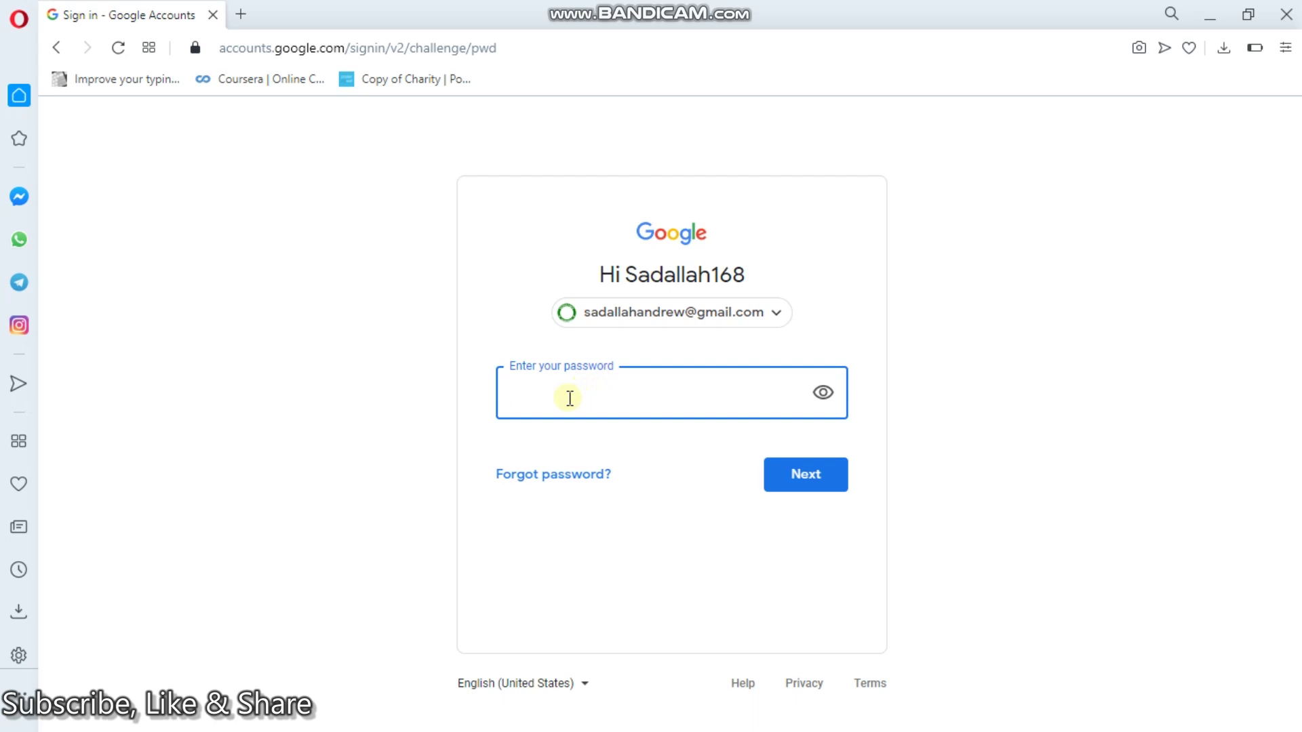
pyautogui.click(559, 473)
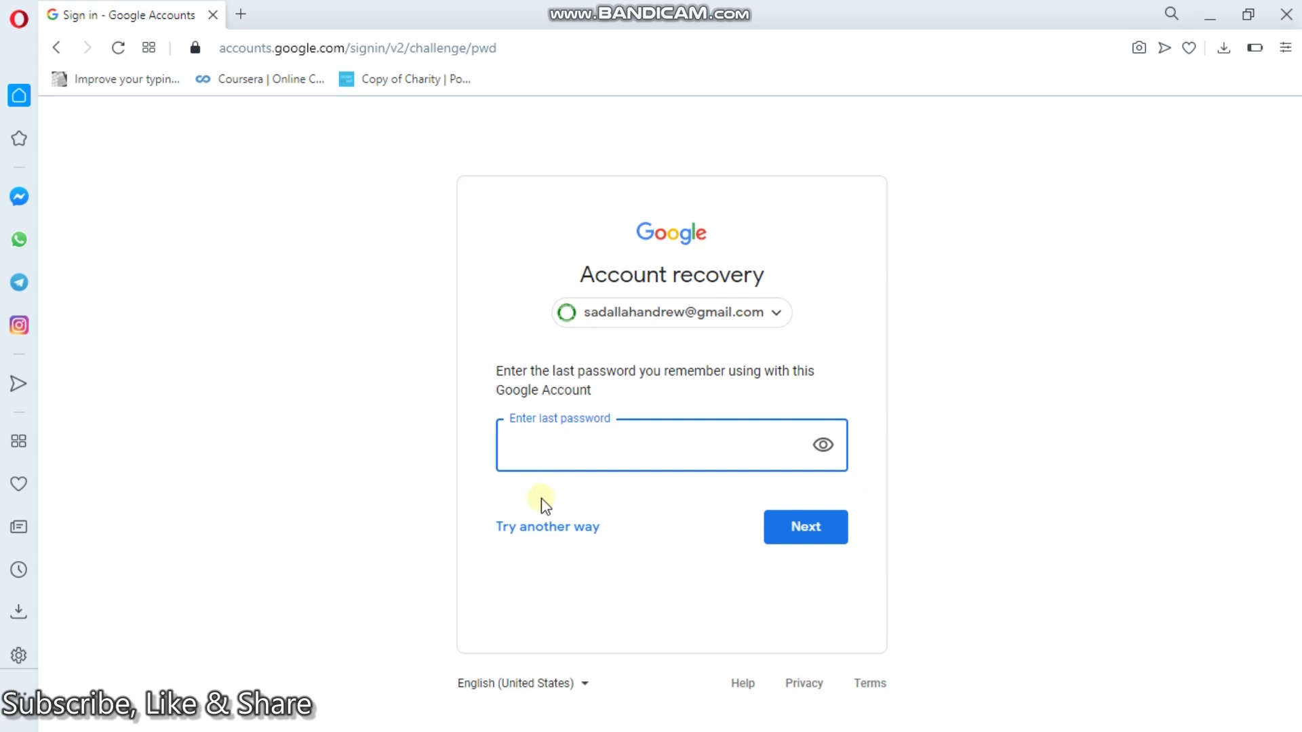
# Step: Choose Try another way and I don't have my phone, then go back to Choose an account
pyautogui.click(550, 529)
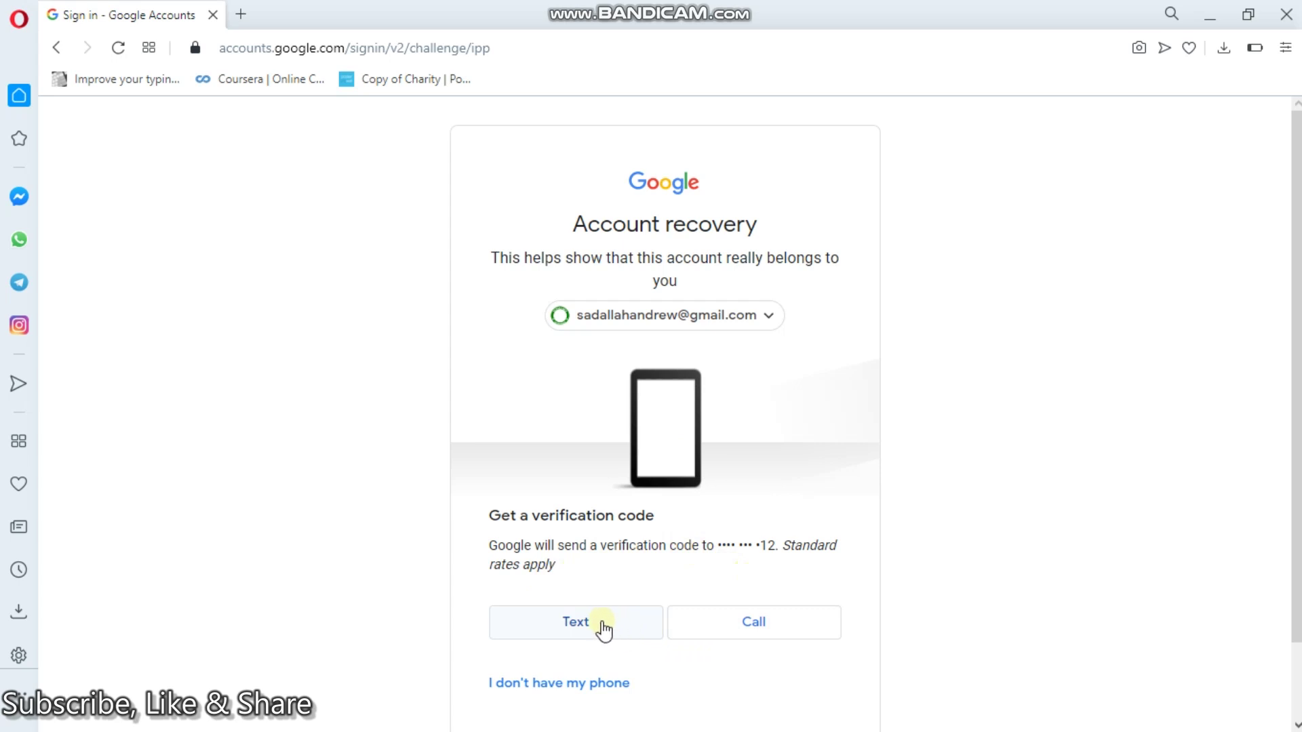
pyautogui.click(584, 685)
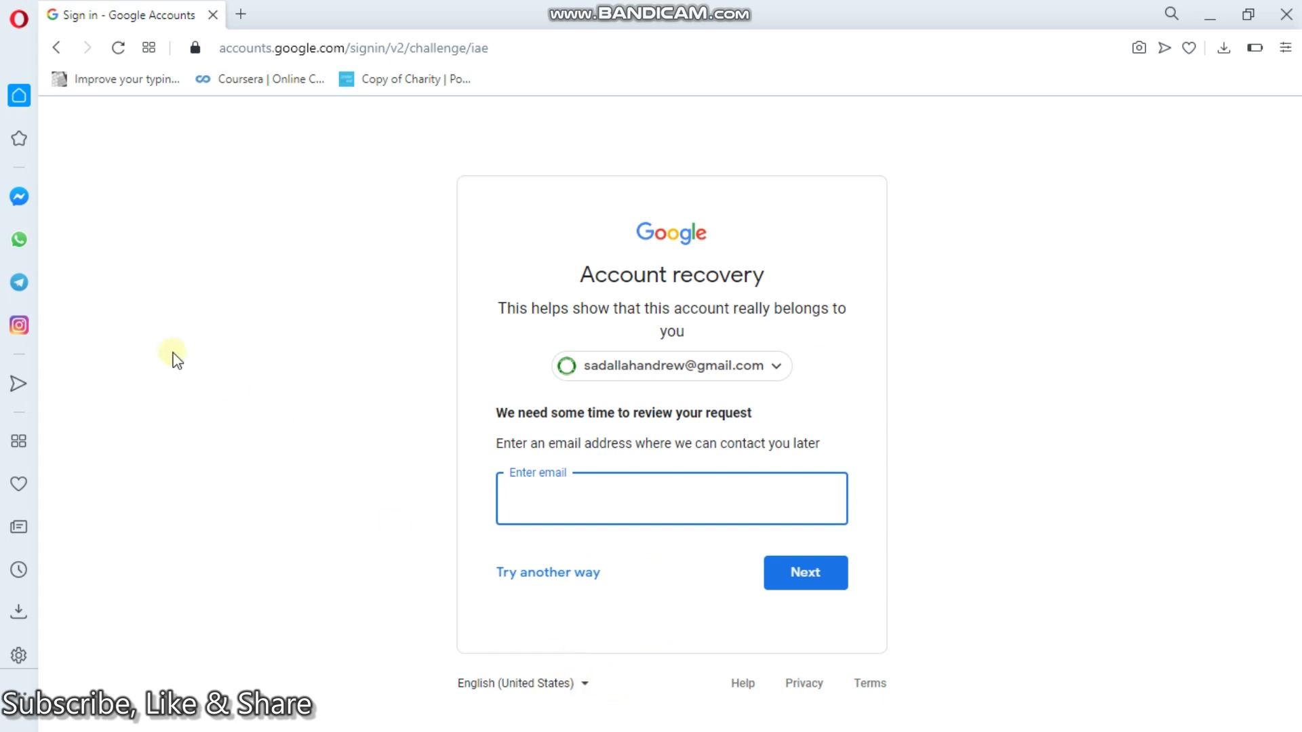
pyautogui.click(61, 55)
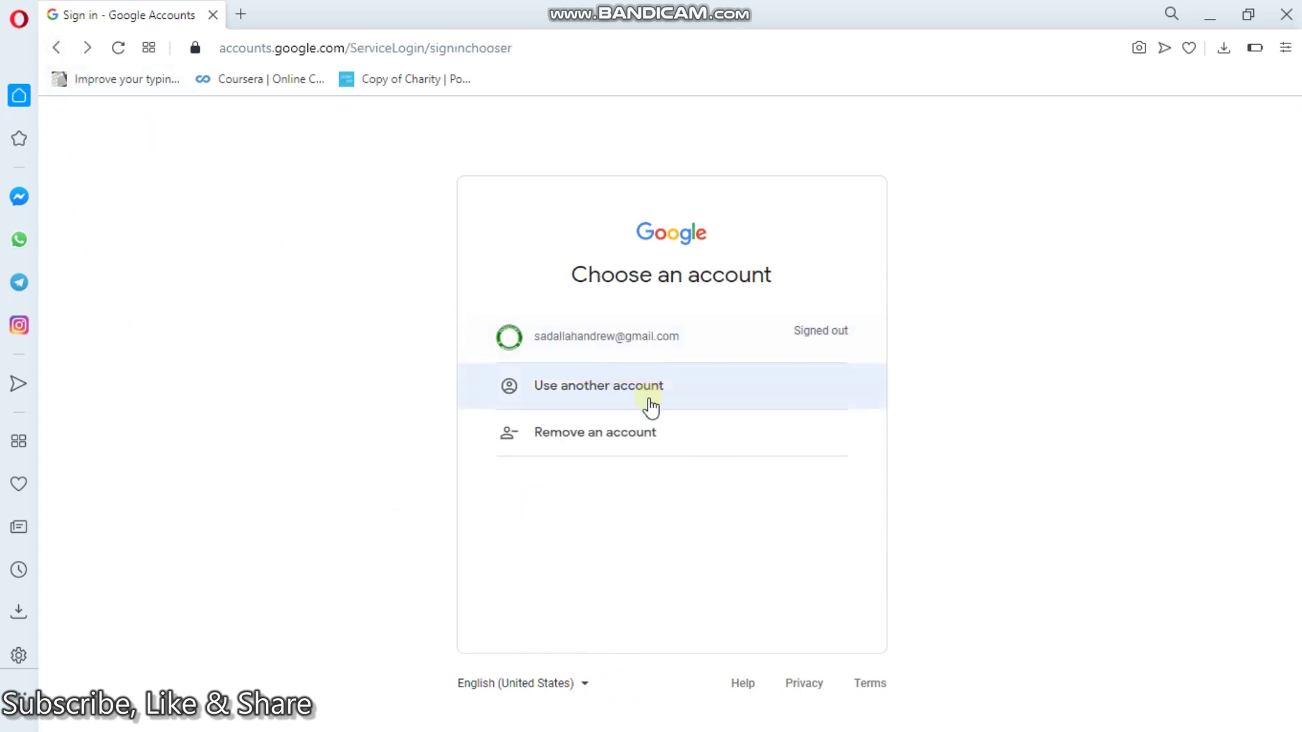
# Step: Restart password recovery for the account and request the verification code by text message
pyautogui.click(676, 362)
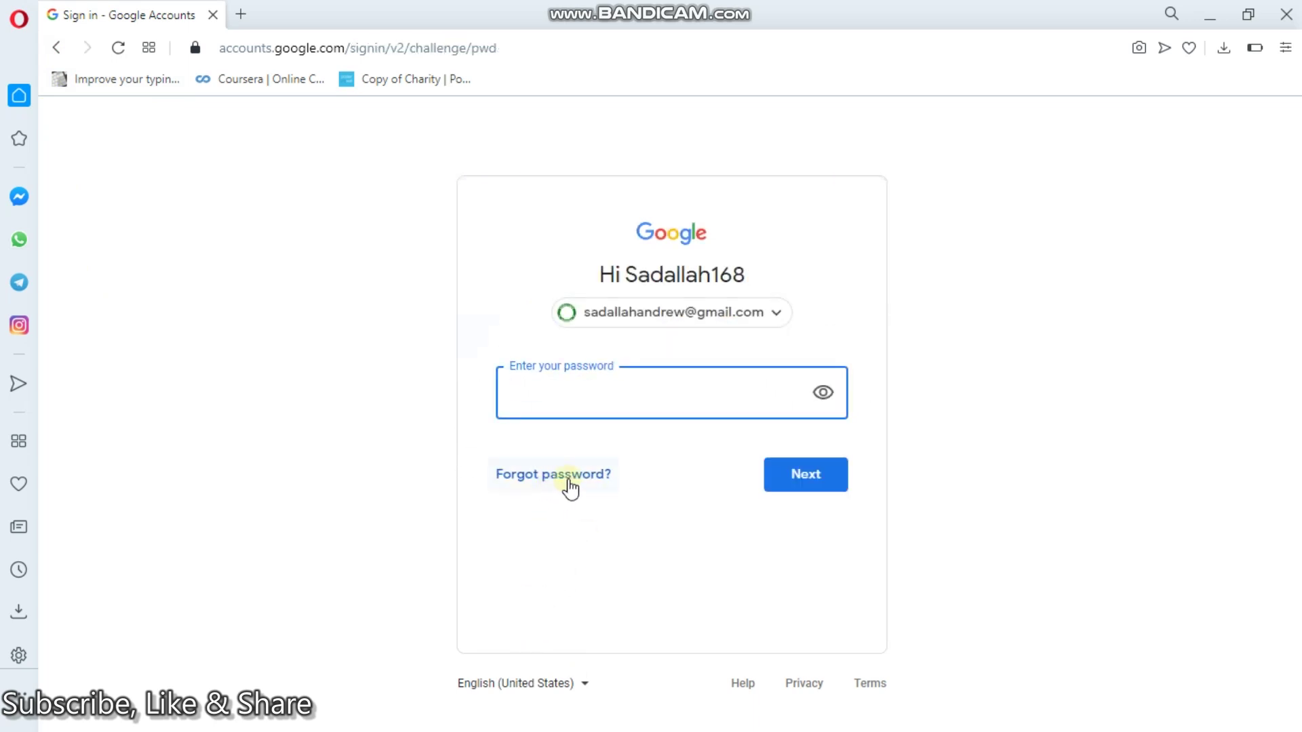
pyautogui.click(568, 478)
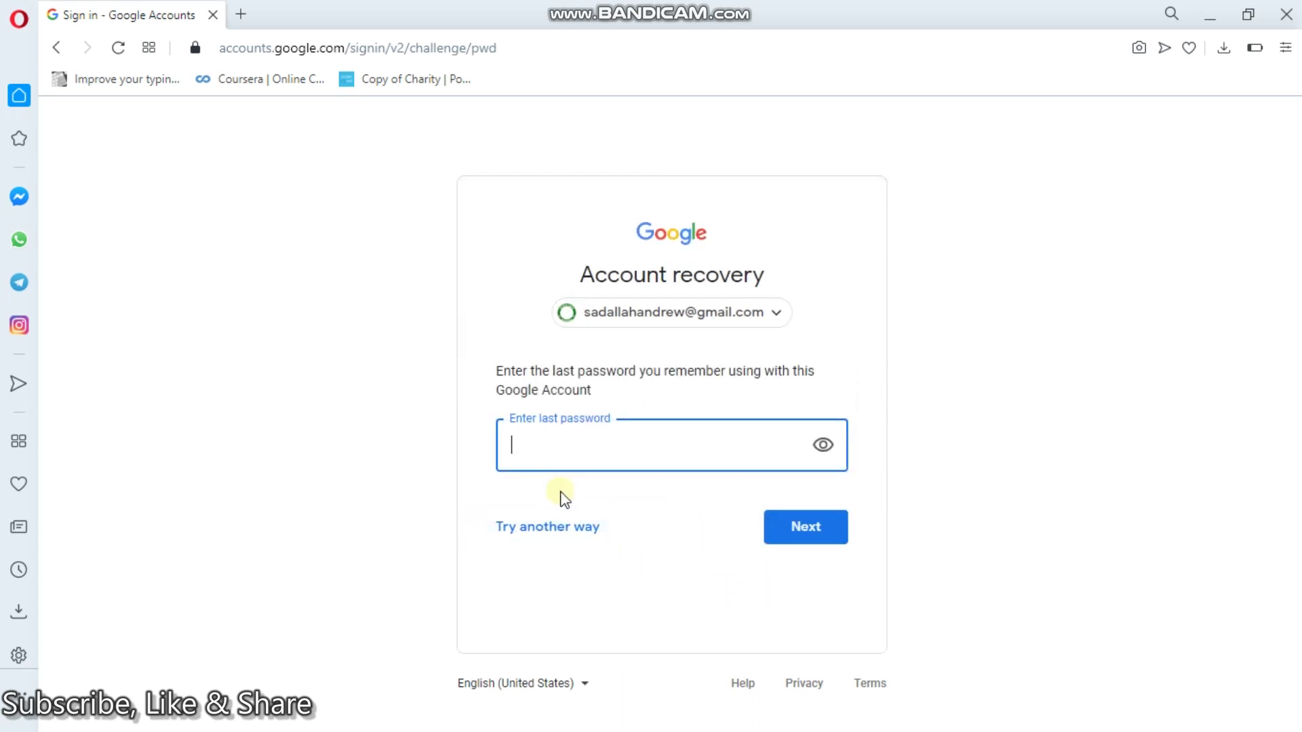
pyautogui.click(563, 527)
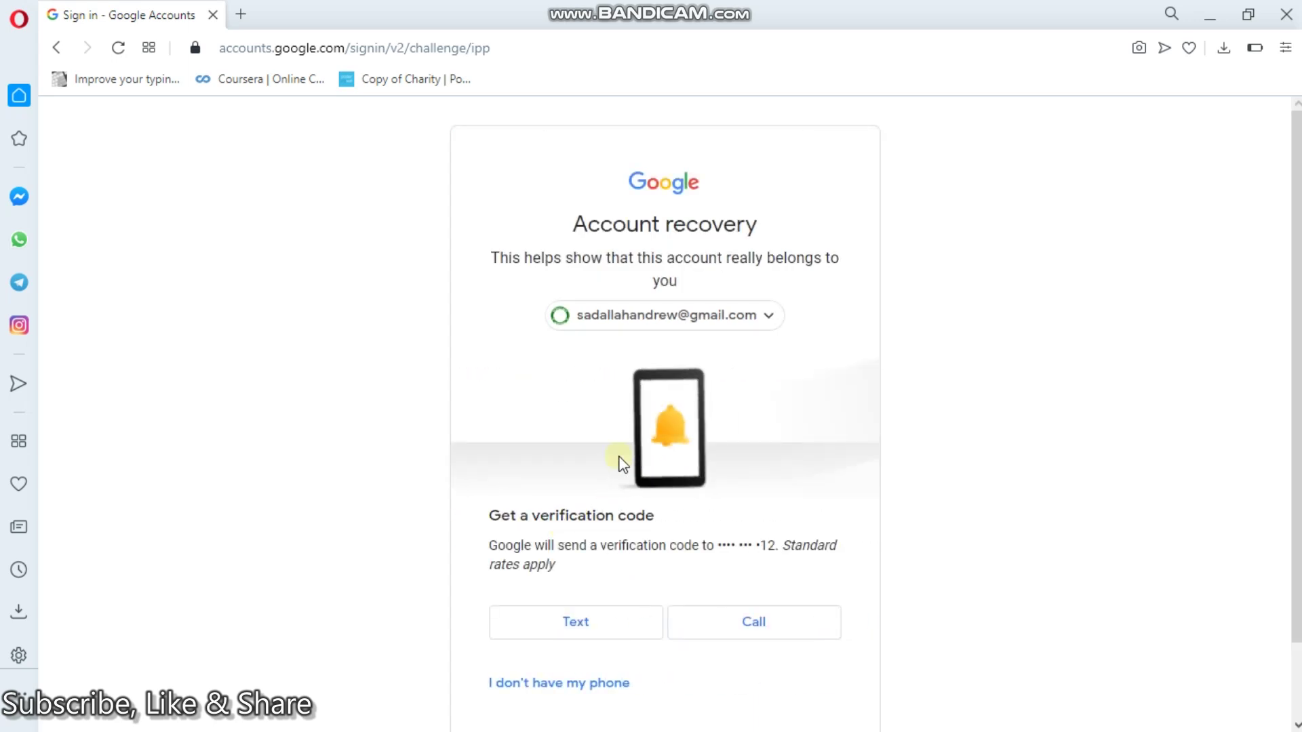
pyautogui.click(579, 625)
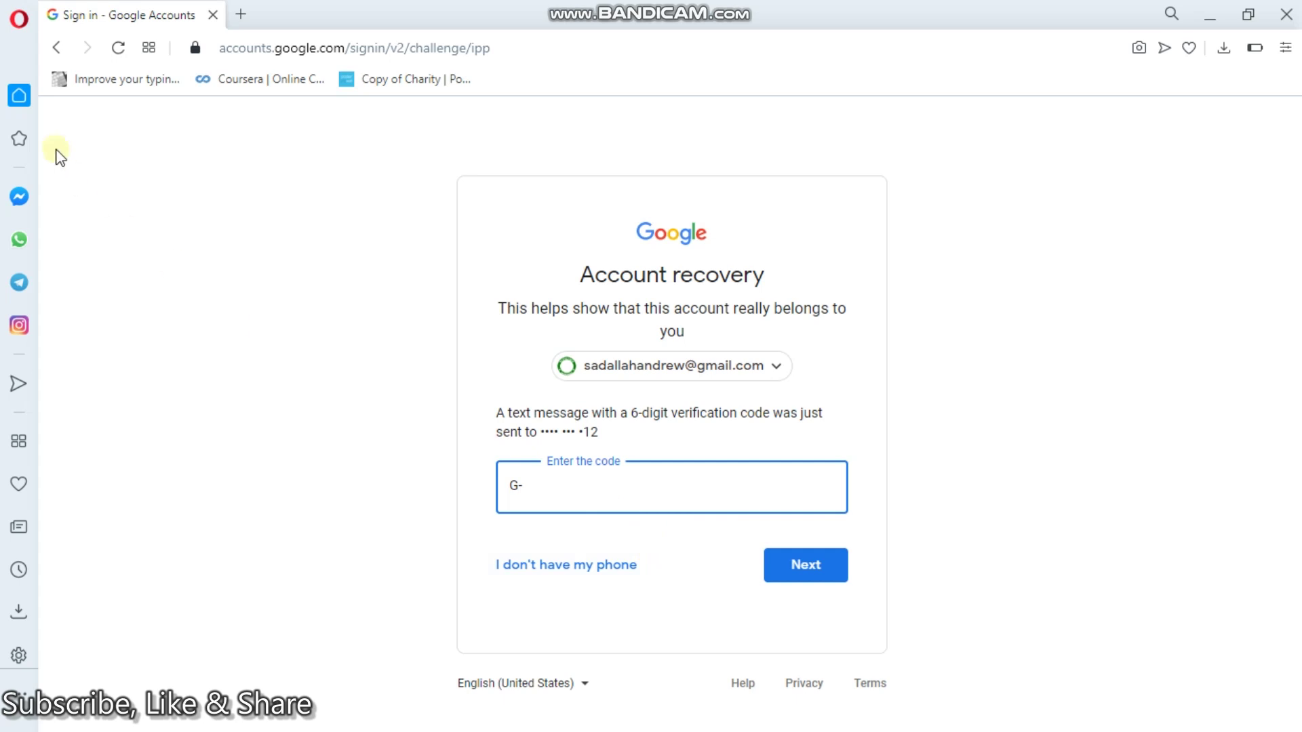
# Step: Go back twice to the Google results for "gmail account sign up"
pyautogui.click(57, 50)
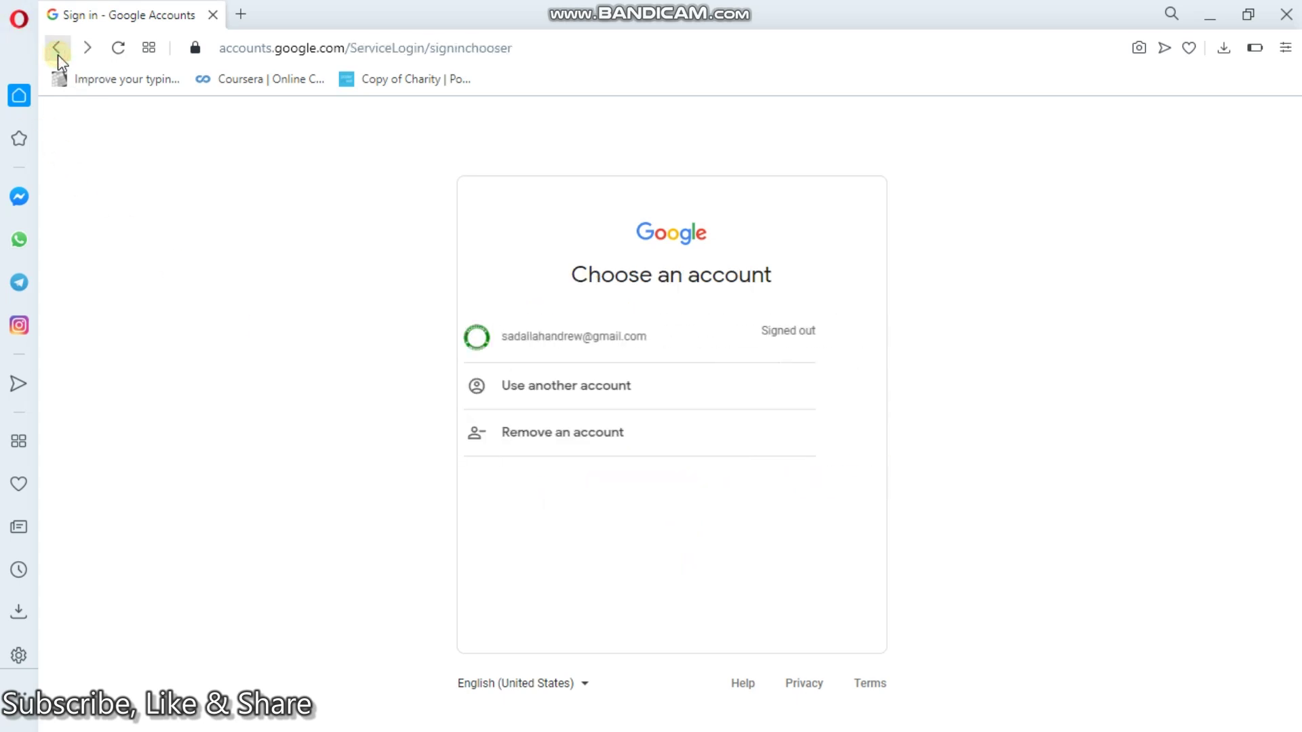
pyautogui.click(58, 51)
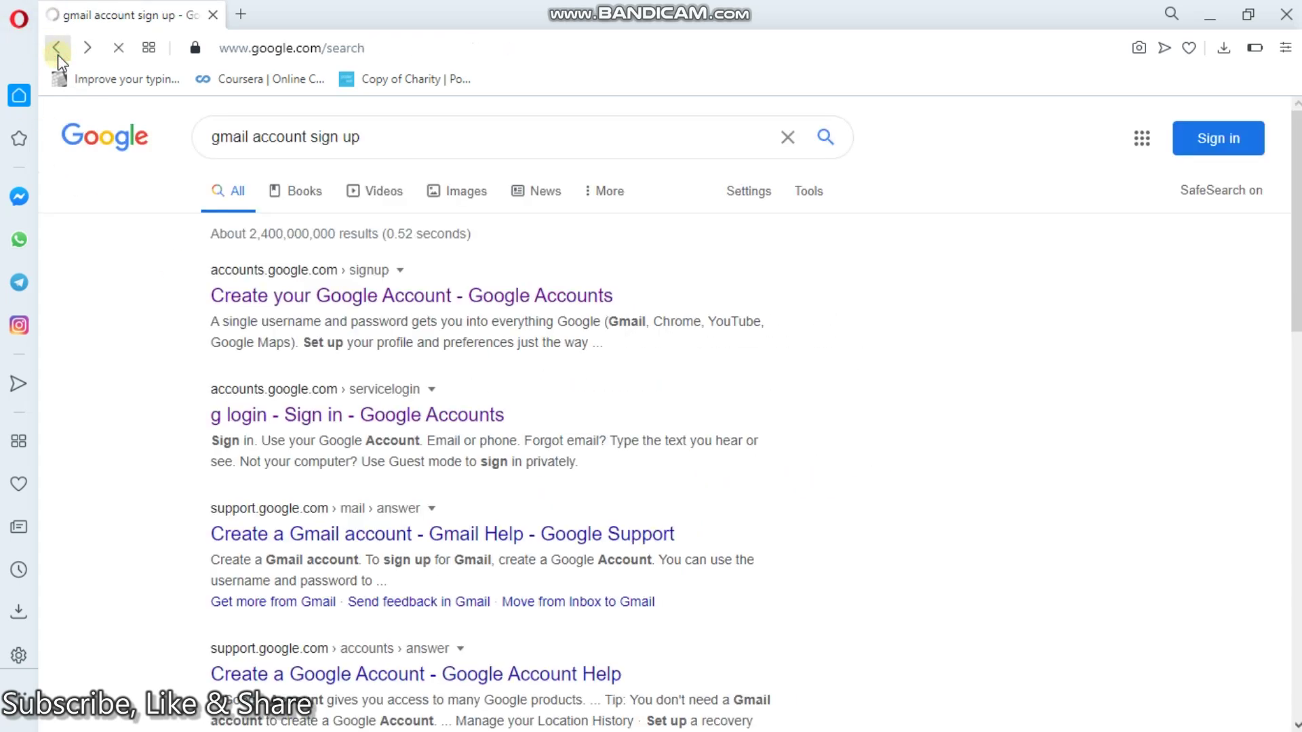